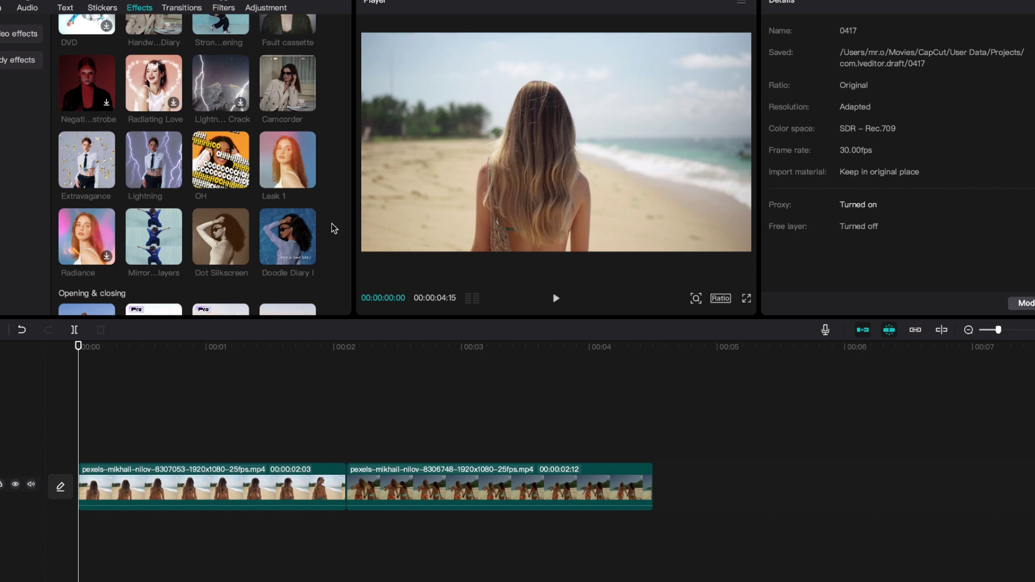
- Scroll the Effects library past Retro, TV and Star to the Glitch section's 70's effect
{"action": "mouse_move", "coordinate": [296, 214]}
{"action": "scroll", "coordinate": [322, 201], "scroll_direction": "down", "scroll_amount": 10}
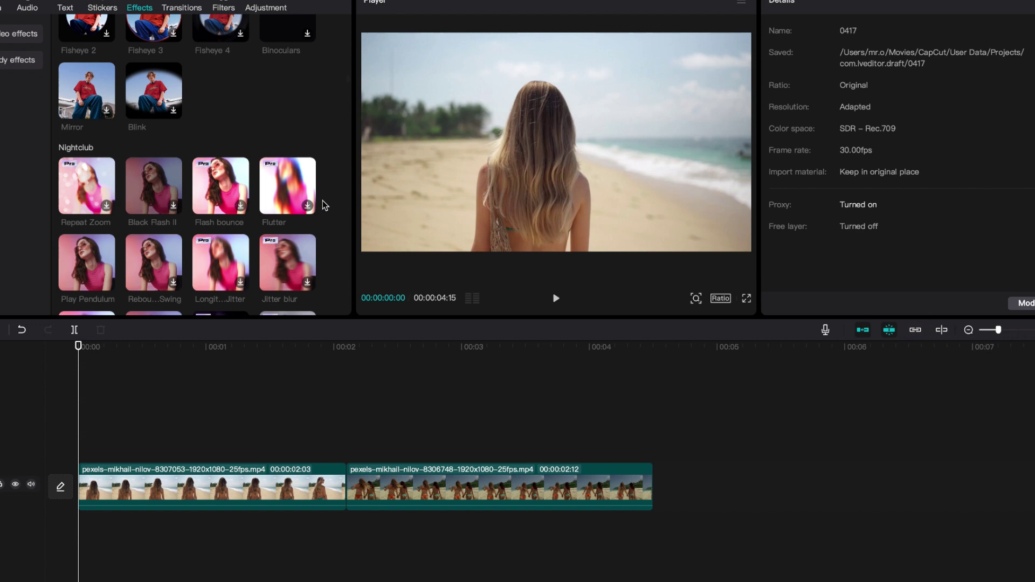
{"action": "scroll", "coordinate": [323, 201], "scroll_direction": "down", "scroll_amount": 5}
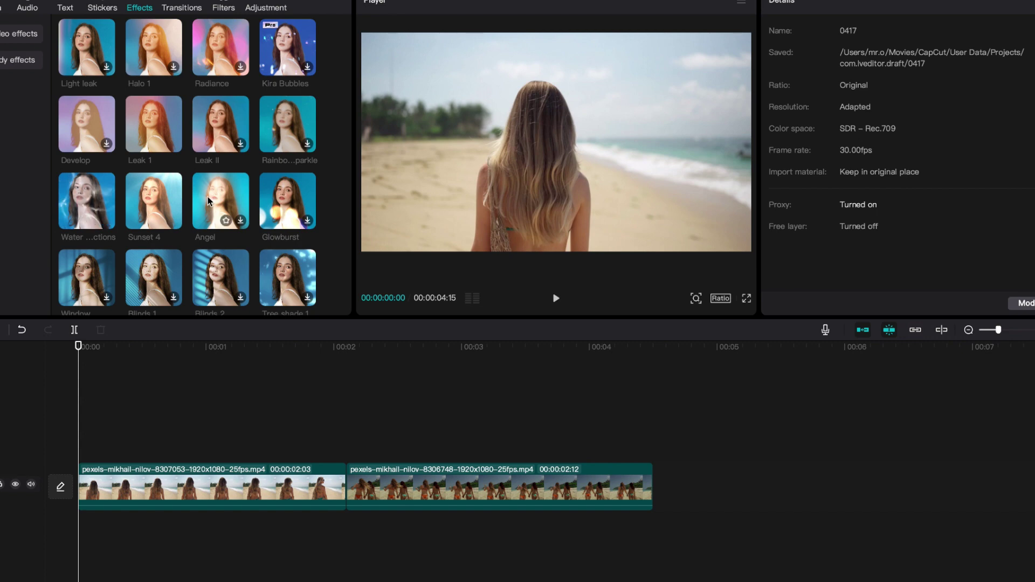
{"action": "scroll", "coordinate": [244, 203], "scroll_direction": "down", "scroll_amount": 2}
{"action": "scroll", "coordinate": [241, 203], "scroll_direction": "down", "scroll_amount": 3}
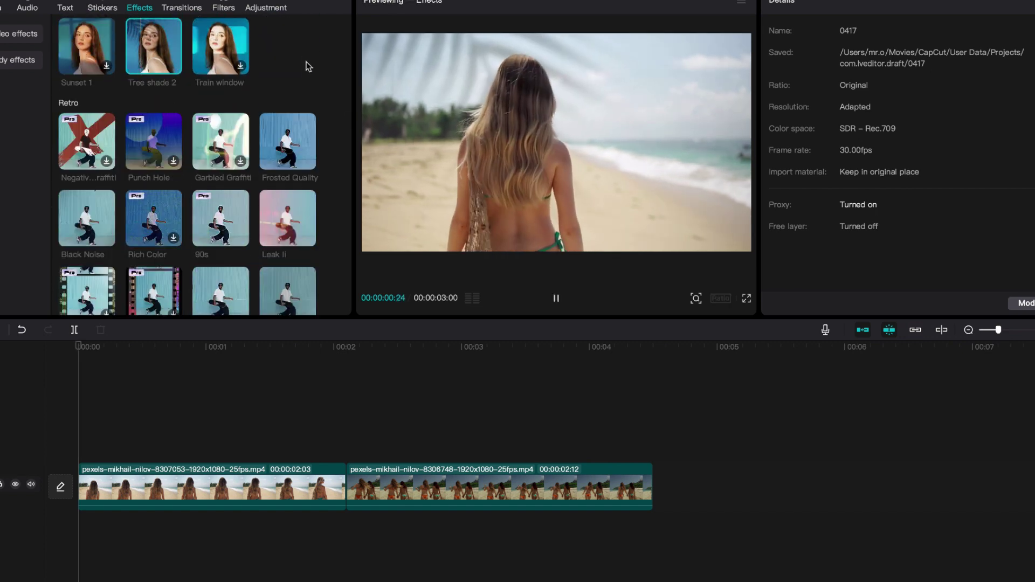
{"action": "scroll", "coordinate": [298, 120], "scroll_direction": "down", "scroll_amount": 5}
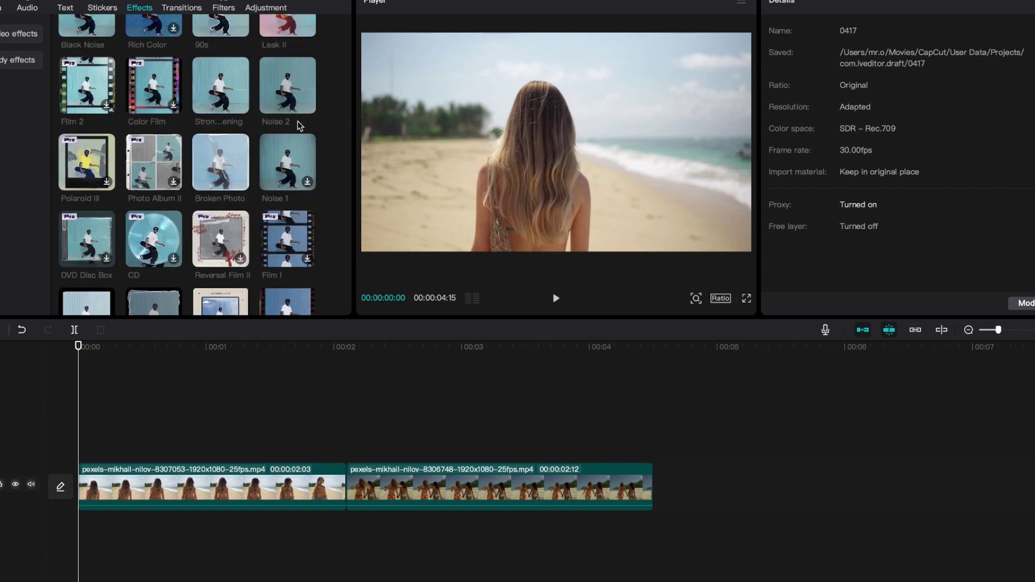
{"action": "scroll", "coordinate": [299, 126], "scroll_direction": "down", "scroll_amount": 4}
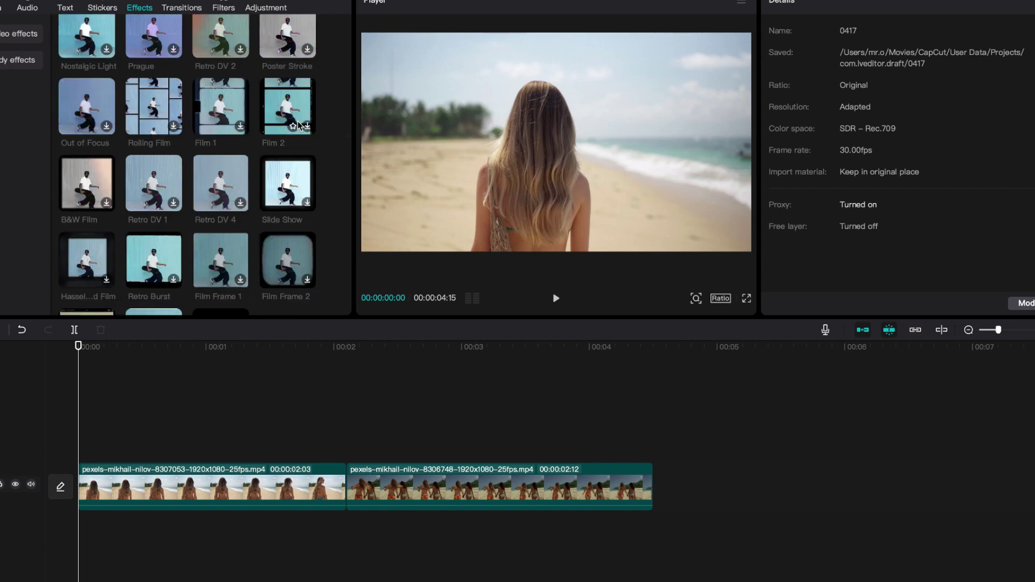
{"action": "scroll", "coordinate": [299, 125], "scroll_direction": "down", "scroll_amount": 4}
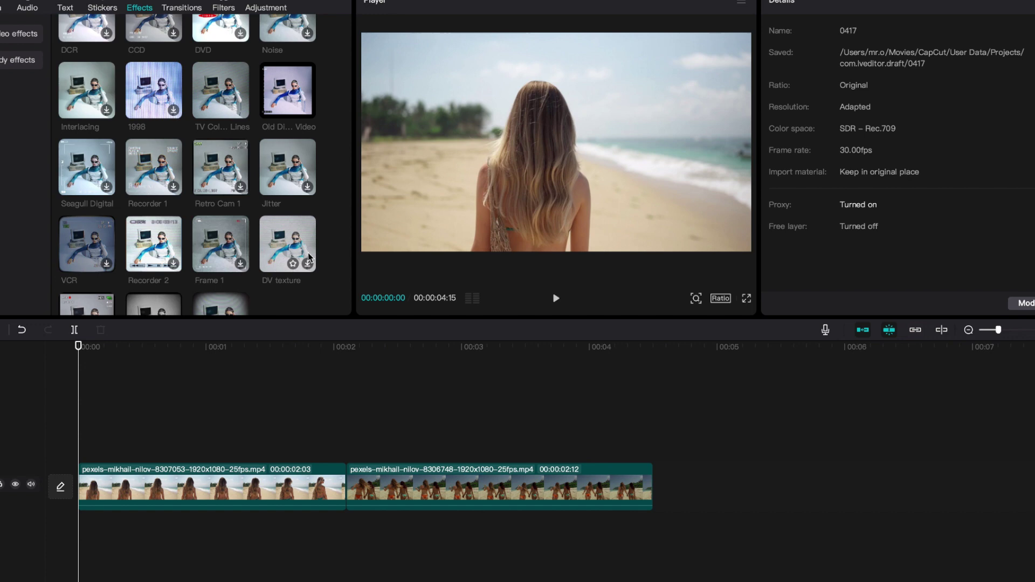
{"action": "scroll", "coordinate": [308, 253], "scroll_direction": "up", "scroll_amount": 2}
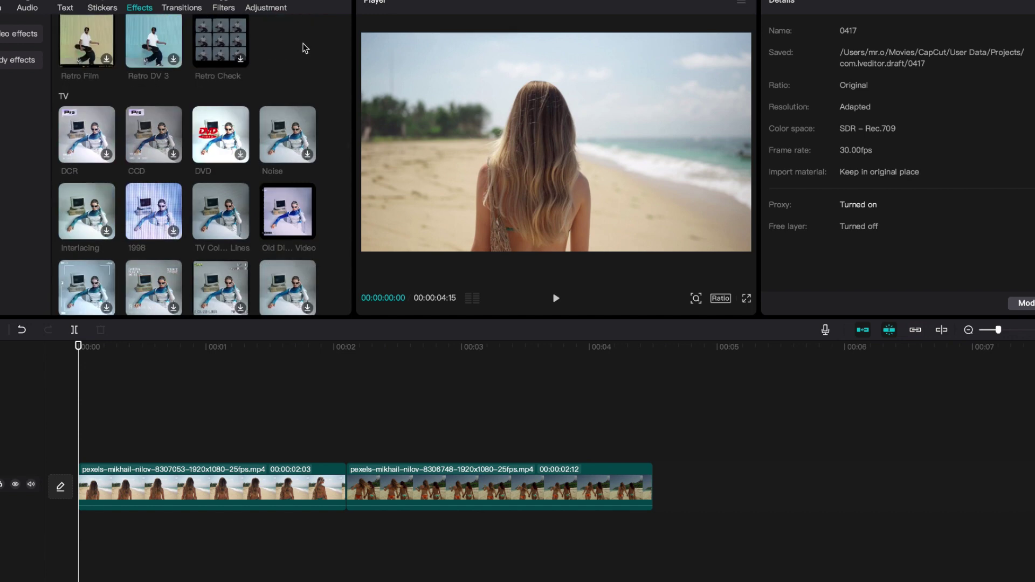
{"action": "scroll", "coordinate": [304, 55], "scroll_direction": "down", "scroll_amount": 3}
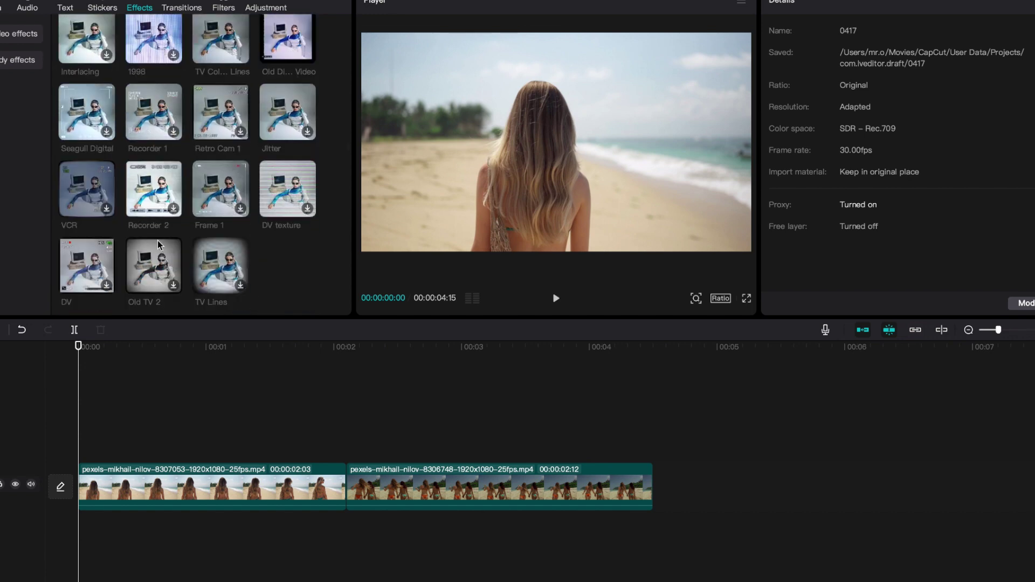
{"action": "scroll", "coordinate": [267, 260], "scroll_direction": "down", "scroll_amount": 2}
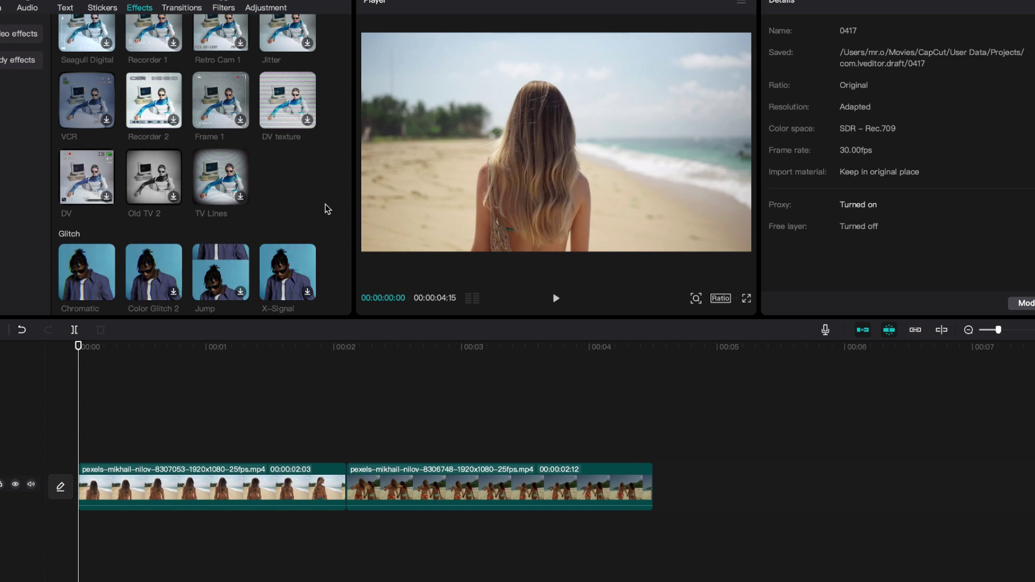
{"action": "scroll", "coordinate": [296, 194], "scroll_direction": "up", "scroll_amount": 1}
{"action": "scroll", "coordinate": [296, 195], "scroll_direction": "up", "scroll_amount": 3}
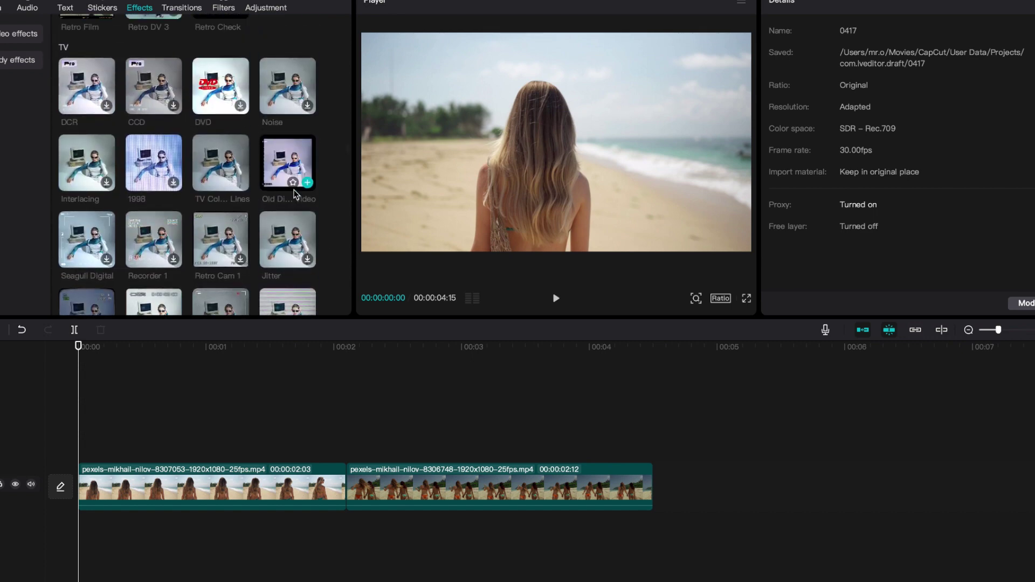
{"action": "scroll", "coordinate": [70, 244], "scroll_direction": "down", "scroll_amount": 9}
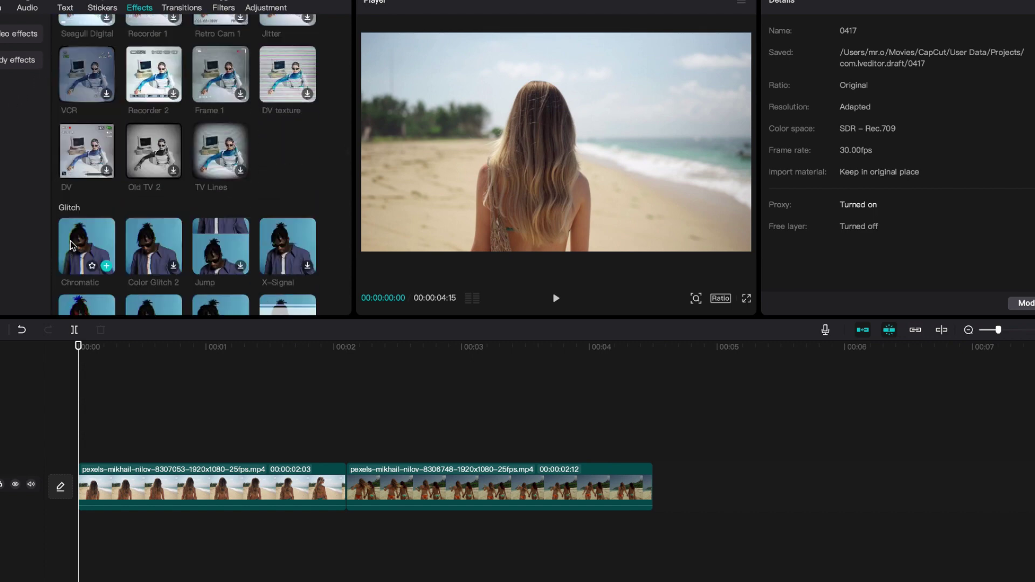
{"action": "scroll", "coordinate": [70, 240], "scroll_direction": "down", "scroll_amount": 5}
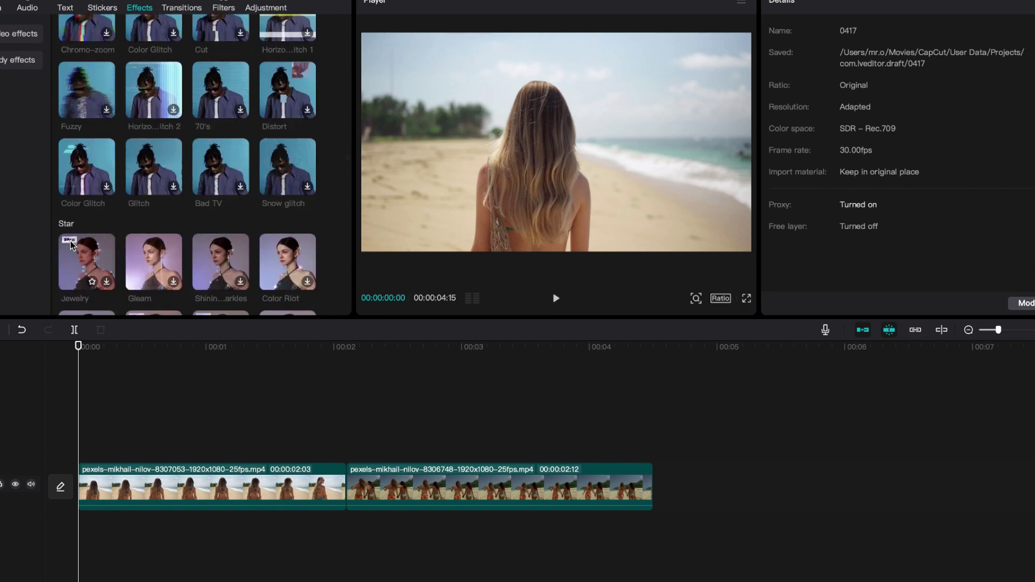
{"action": "scroll", "coordinate": [166, 163], "scroll_direction": "down", "scroll_amount": 10}
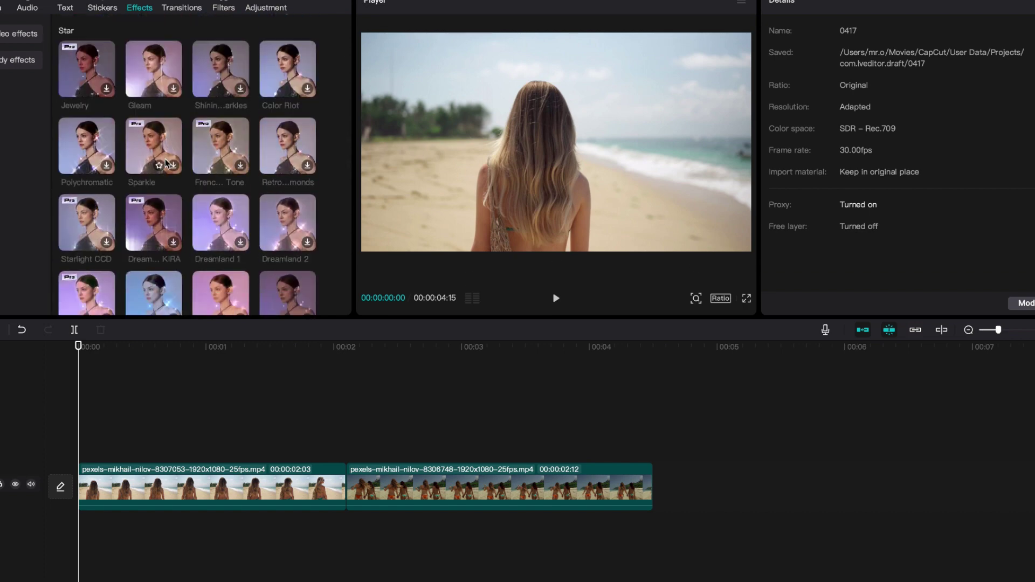
{"action": "scroll", "coordinate": [165, 158], "scroll_direction": "down", "scroll_amount": 4}
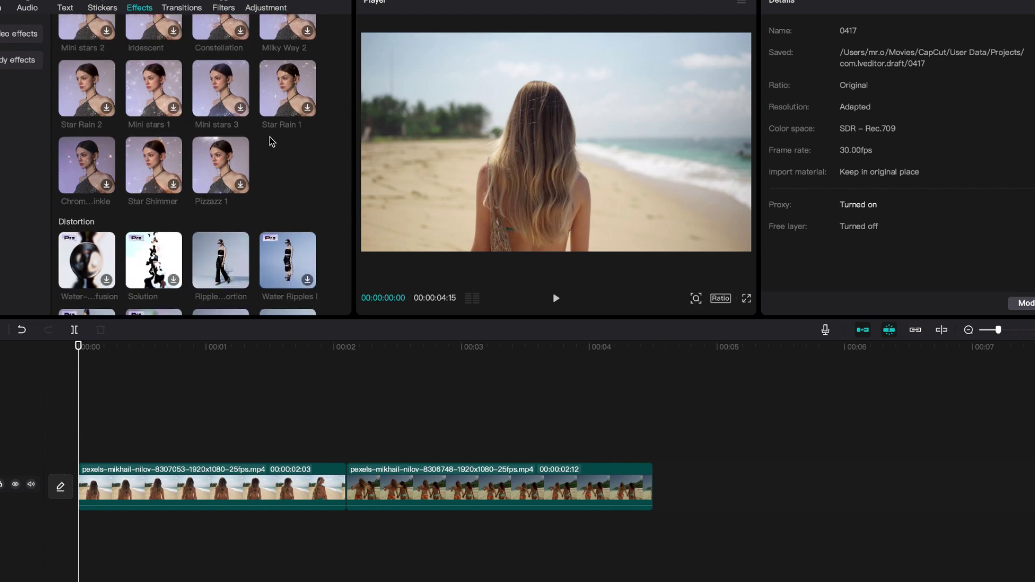
{"action": "scroll", "coordinate": [271, 141], "scroll_direction": "down", "scroll_amount": 5}
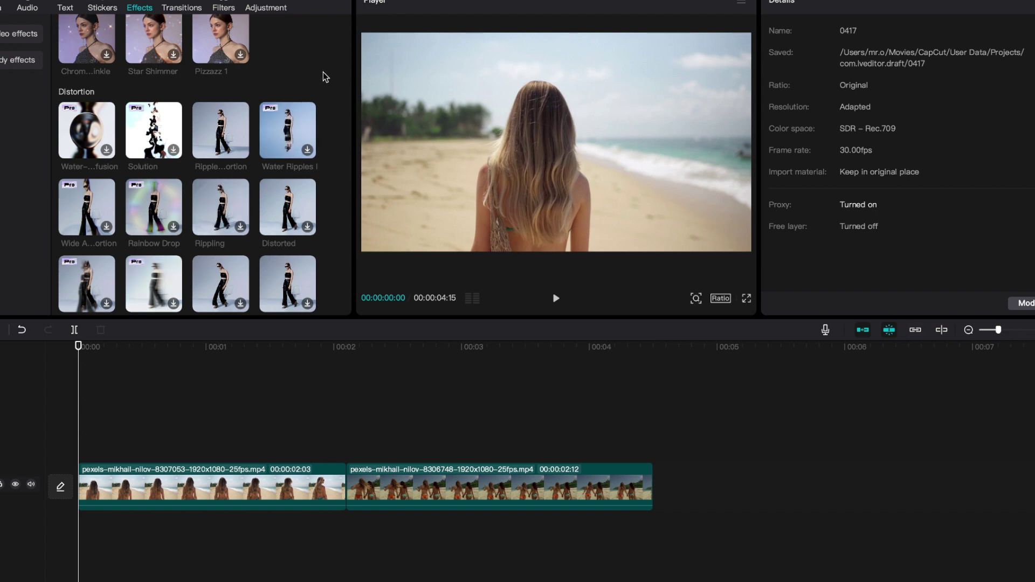
{"action": "scroll", "coordinate": [322, 72], "scroll_direction": "up", "scroll_amount": 10}
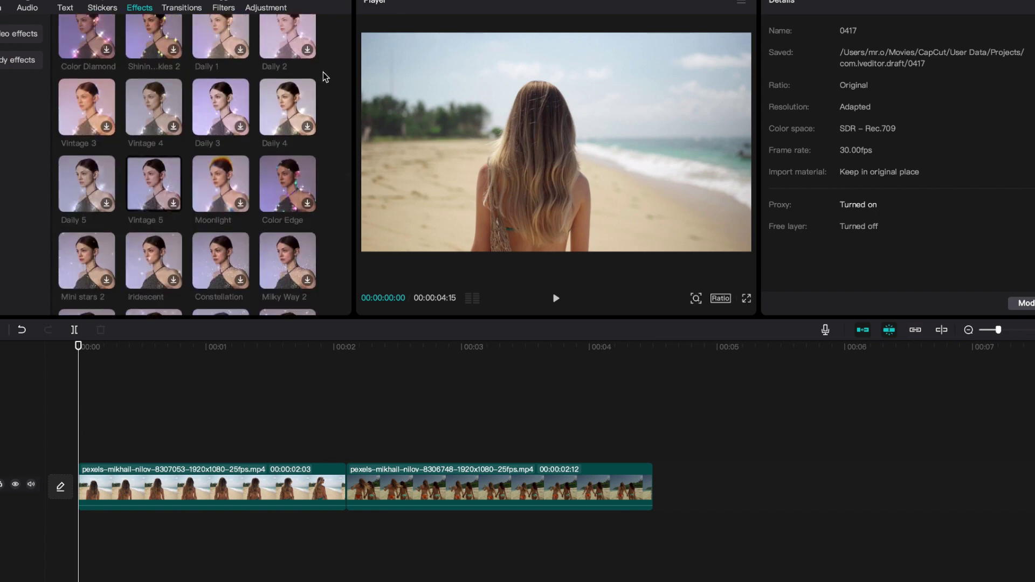
{"action": "scroll", "coordinate": [323, 72], "scroll_direction": "up", "scroll_amount": 3}
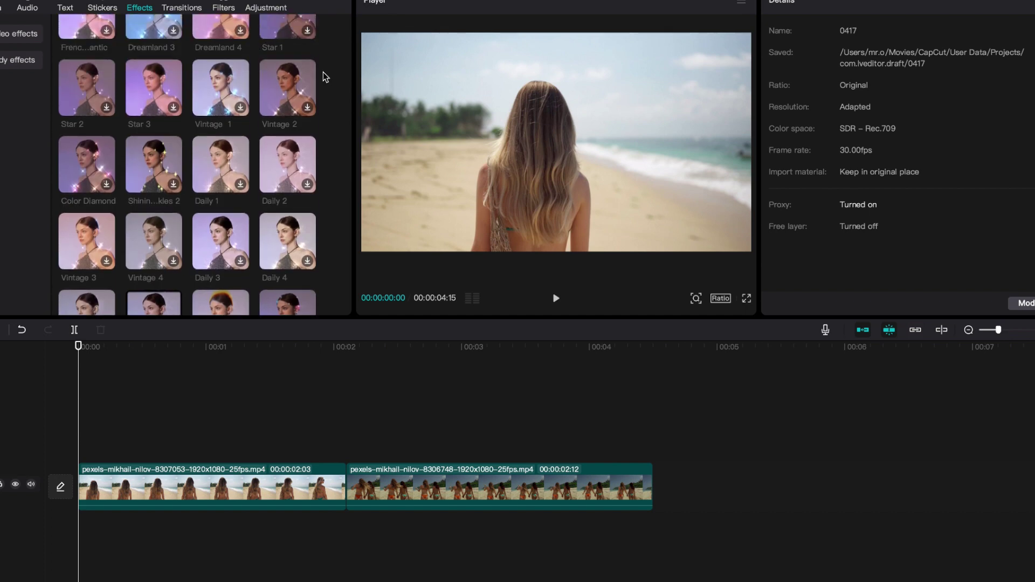
{"action": "scroll", "coordinate": [322, 72], "scroll_direction": "up", "scroll_amount": 5}
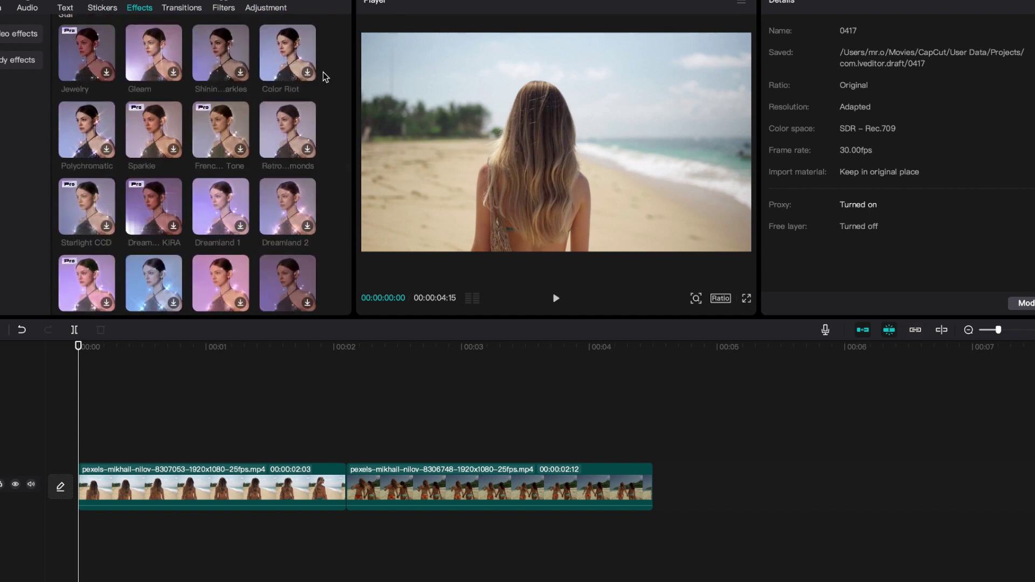
{"action": "scroll", "coordinate": [322, 72], "scroll_direction": "up", "scroll_amount": 5}
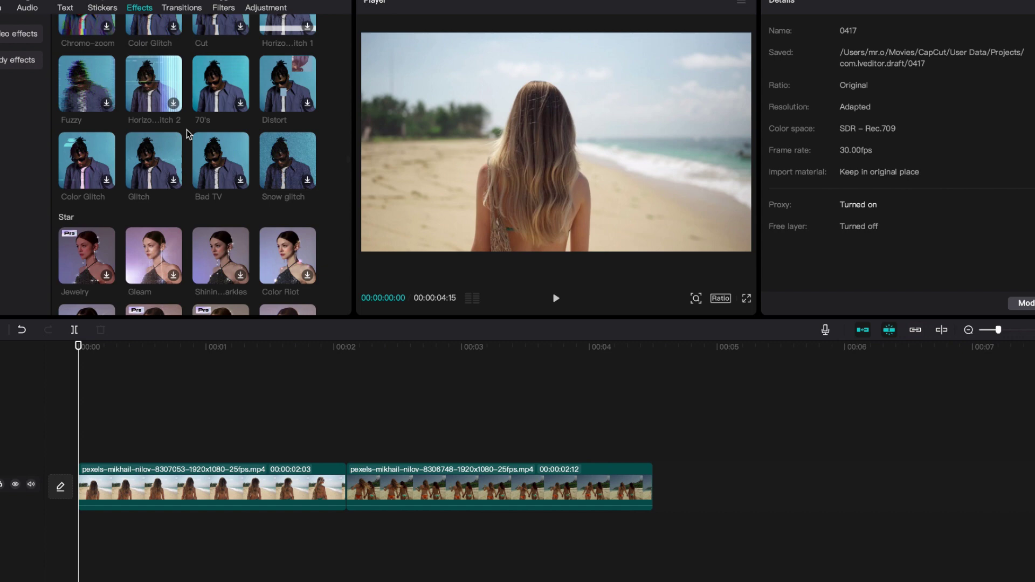
{"action": "scroll", "coordinate": [176, 158], "scroll_direction": "up", "scroll_amount": 2}
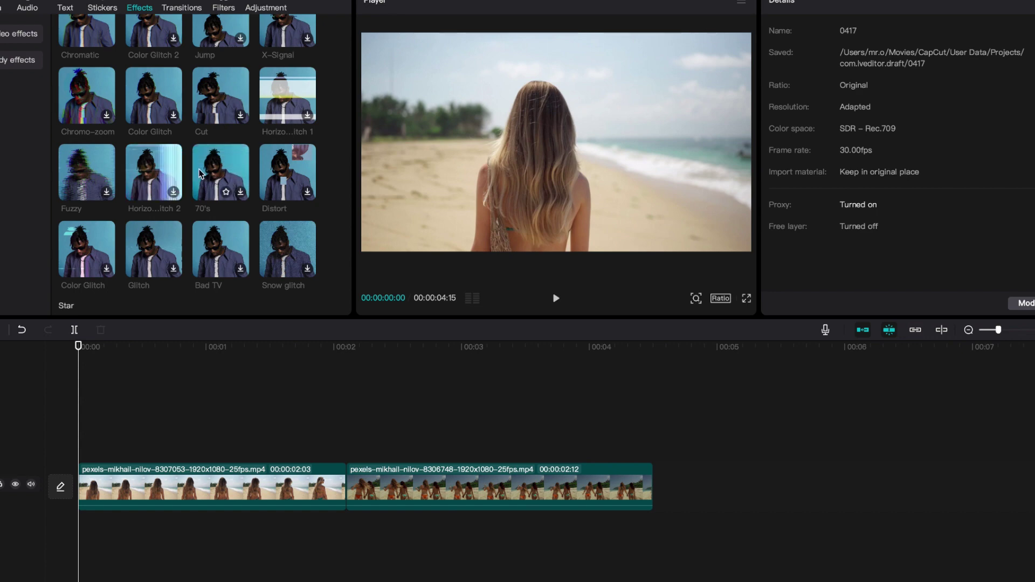
- Add the 70's effect and stretch it across both beach clips
{"action": "left_click", "coordinate": [218, 173]}
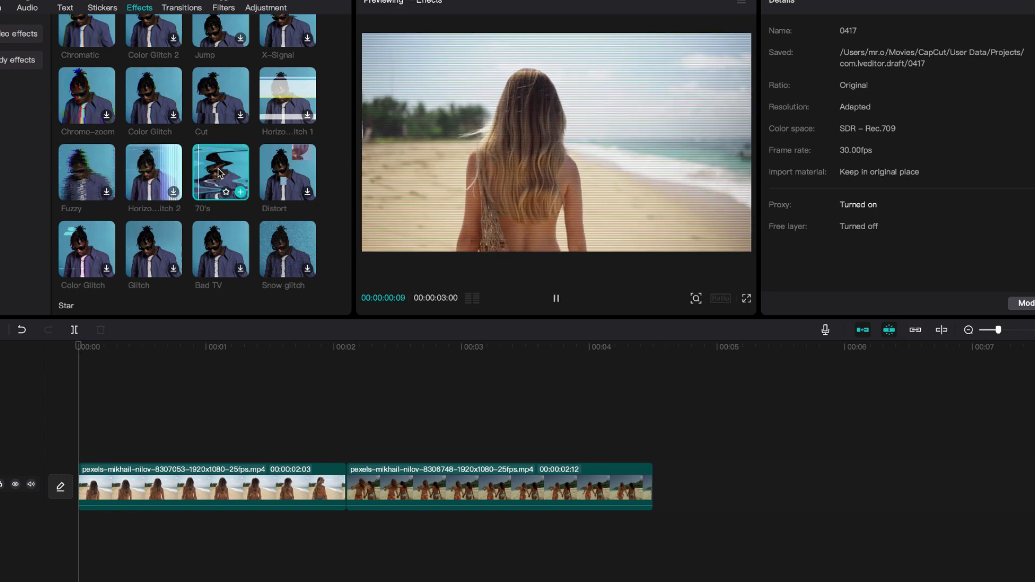
{"action": "left_click", "coordinate": [241, 192]}
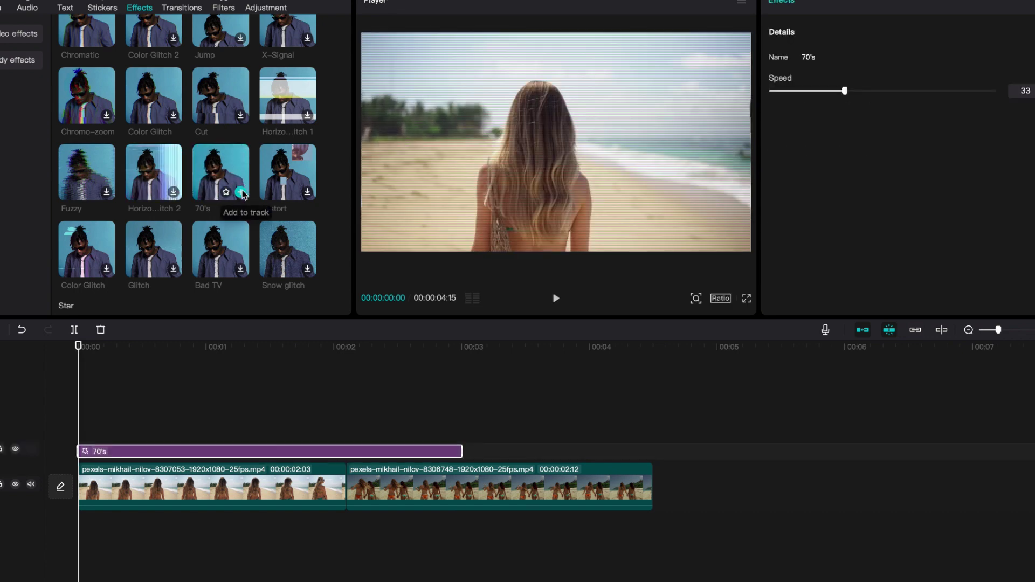
{"action": "left_click_drag", "start_coordinate": [458, 447], "coordinate": [650, 445]}
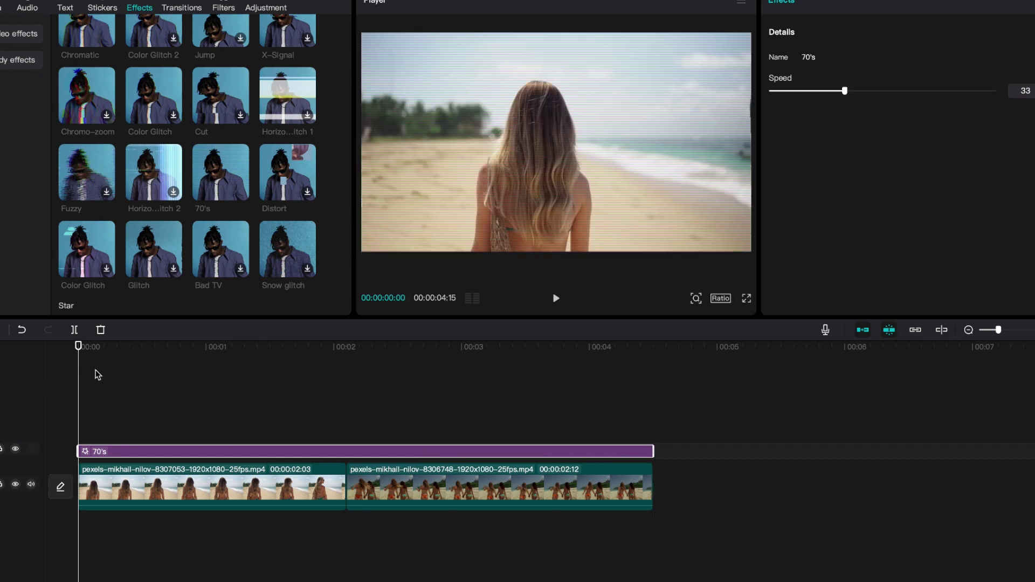
- Play the edit back from the start to review the 70's look
{"action": "key", "text": "space"}
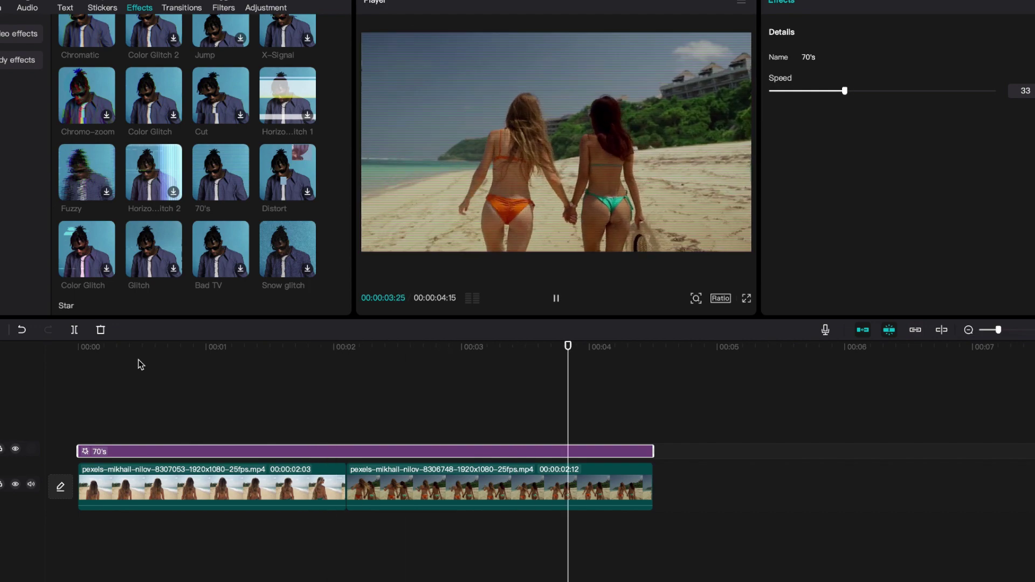
{"action": "left_click_drag", "start_coordinate": [121, 345], "coordinate": [20, 350]}
{"action": "key", "text": "space"}
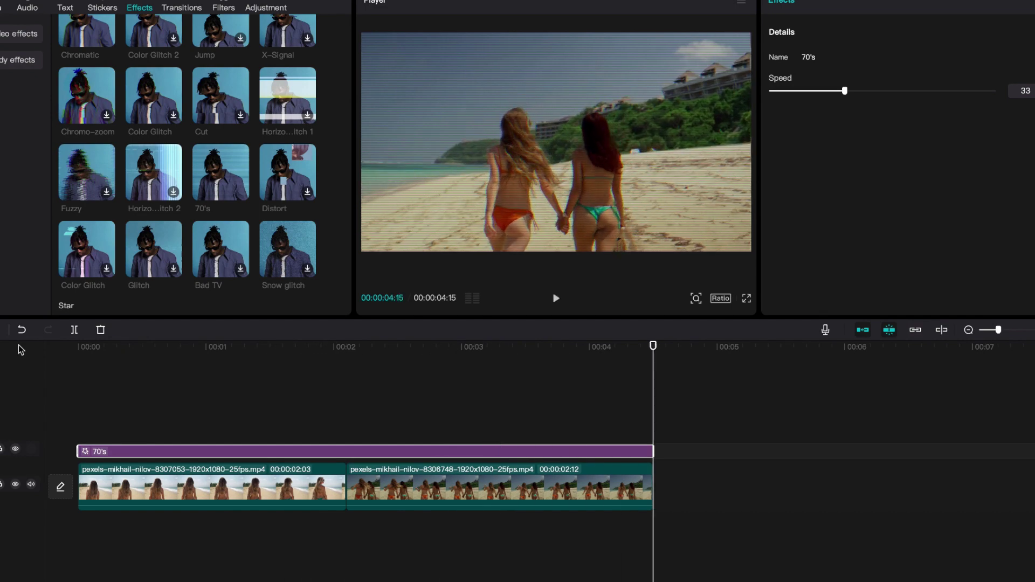
{"action": "mouse_move", "coordinate": [272, 105]}
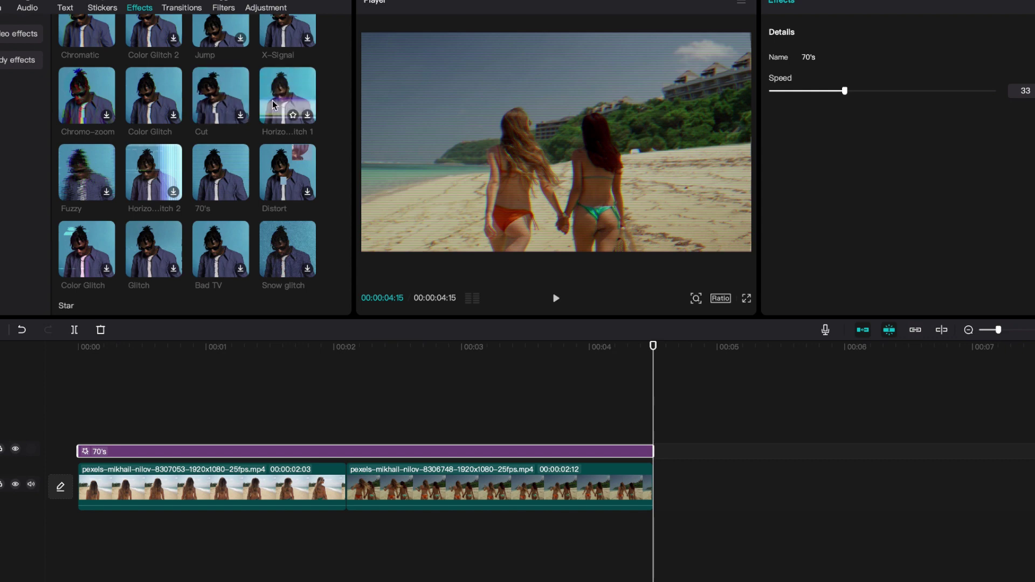
{"action": "scroll", "coordinate": [274, 107], "scroll_direction": "up", "scroll_amount": 2}
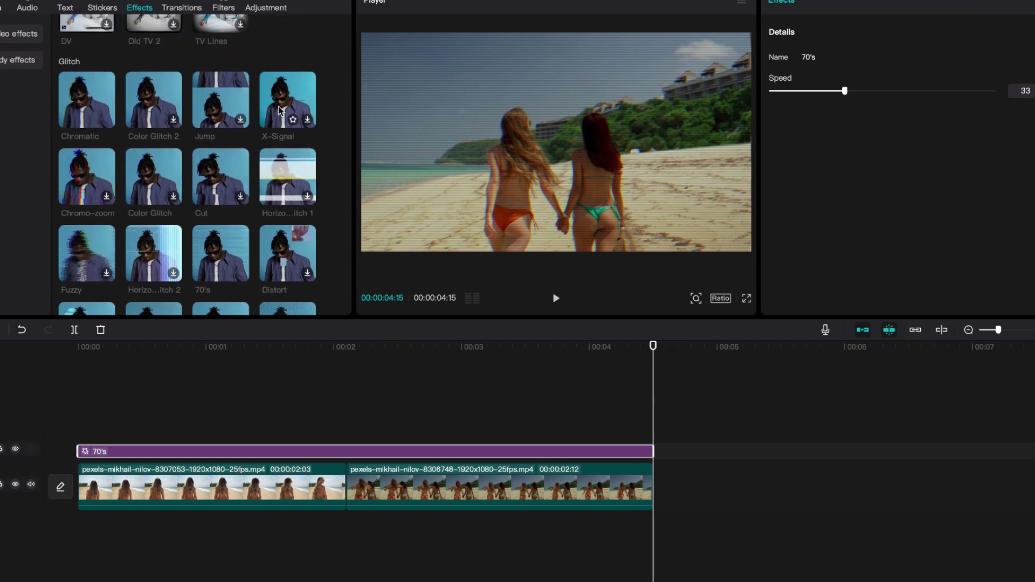
- Add the Jump glitch on its own track as a short burst starting at 00:00:00:27
{"action": "mouse_move", "coordinate": [242, 127]}
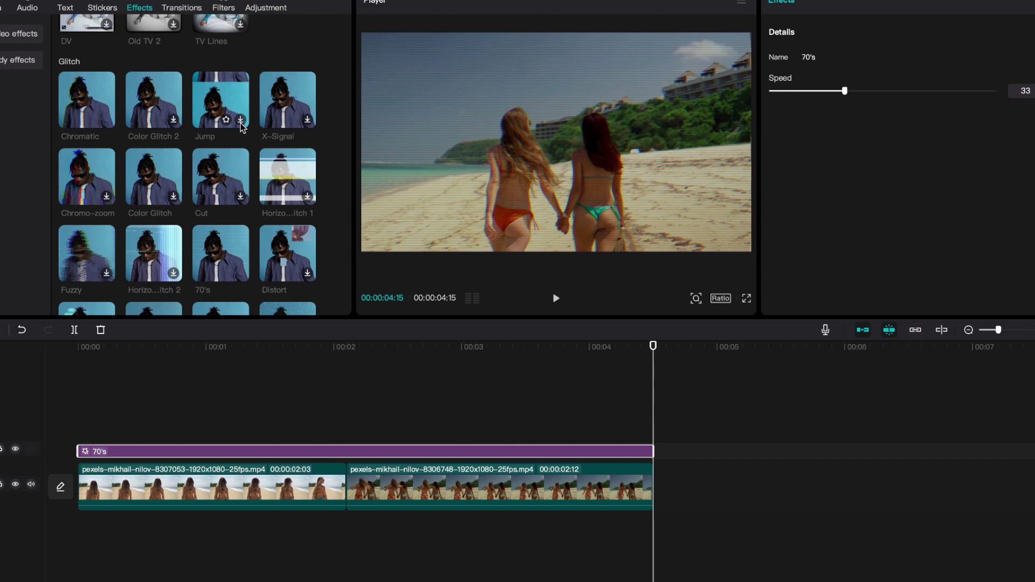
{"action": "left_click", "coordinate": [242, 127]}
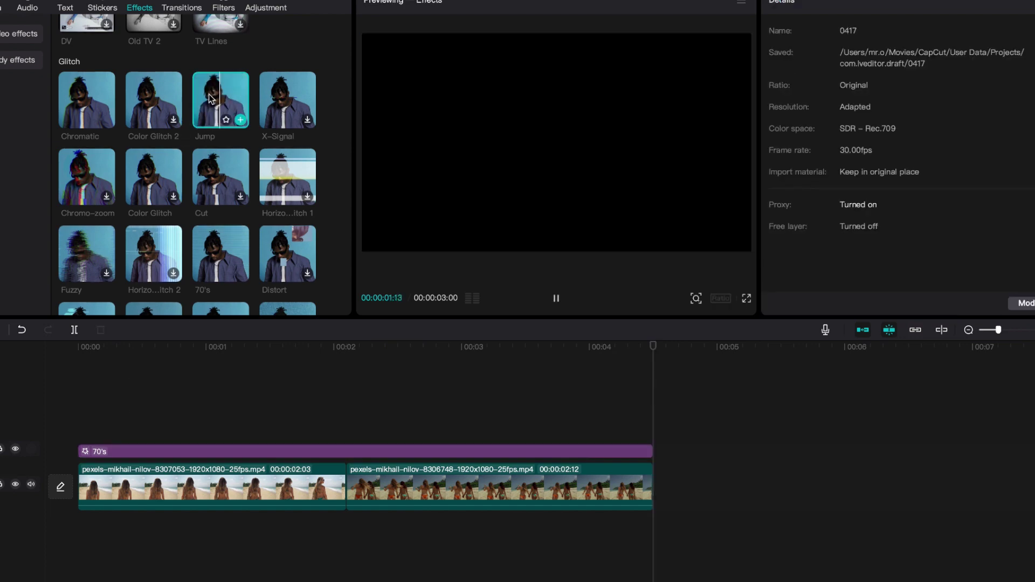
{"action": "left_click", "coordinate": [240, 119]}
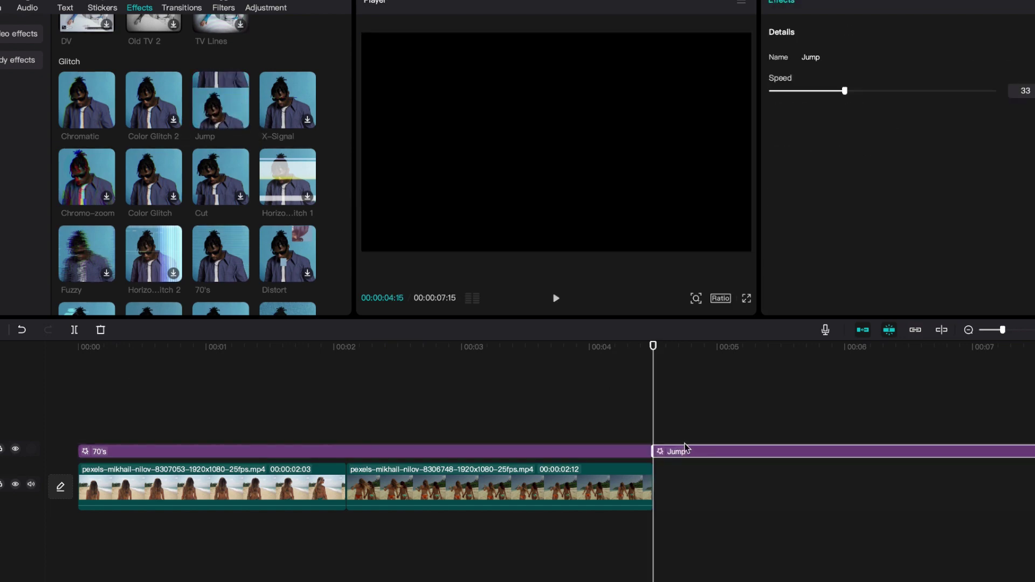
{"action": "left_click_drag", "start_coordinate": [685, 447], "coordinate": [206, 430]}
{"action": "left_click", "coordinate": [254, 350]}
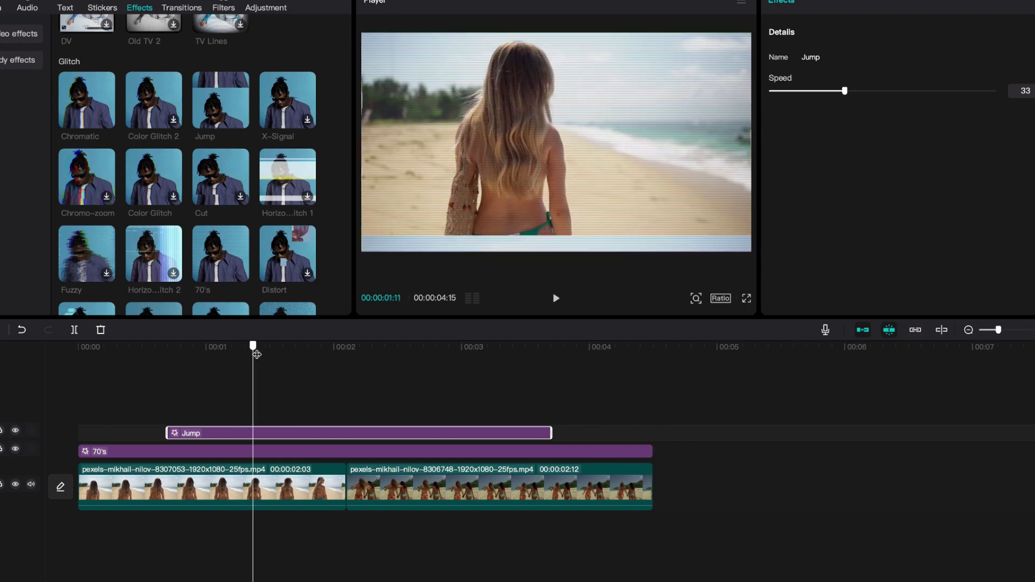
{"action": "left_click_drag", "start_coordinate": [257, 354], "coordinate": [193, 396]}
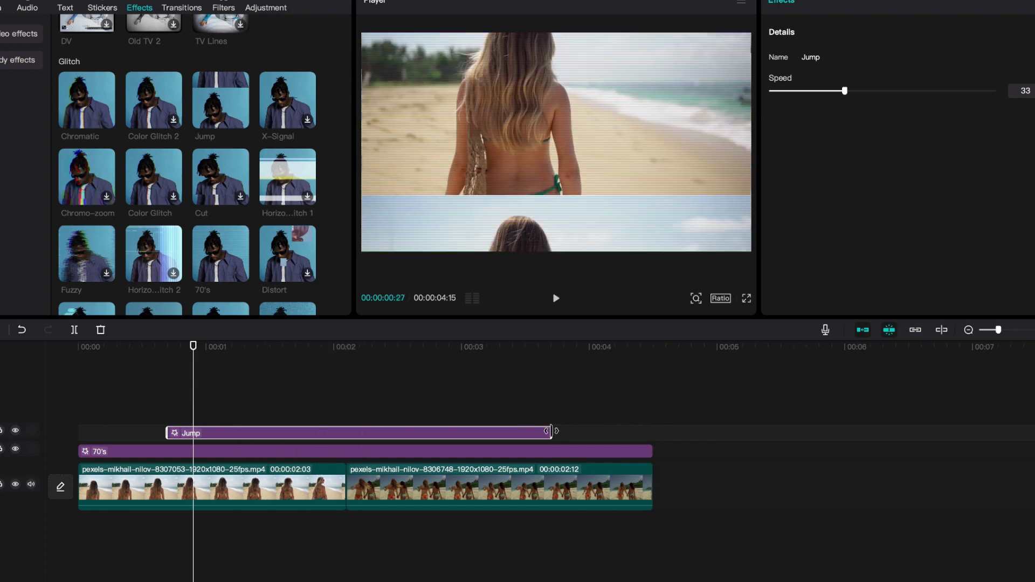
{"action": "left_click_drag", "start_coordinate": [551, 431], "coordinate": [650, 431]}
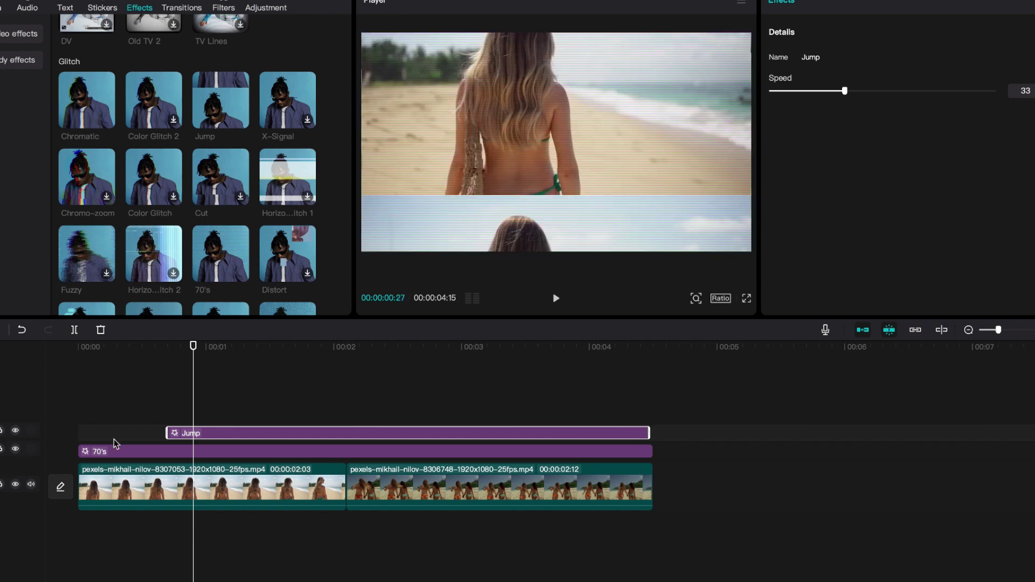
{"action": "left_click_drag", "start_coordinate": [166, 433], "coordinate": [194, 442]}
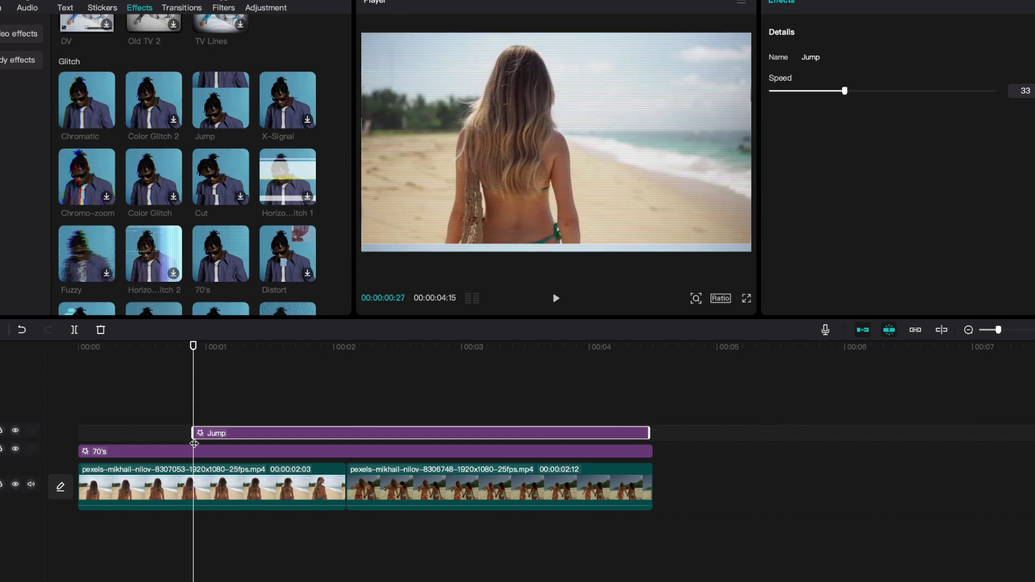
{"action": "left_click_drag", "start_coordinate": [651, 431], "coordinate": [245, 429]}
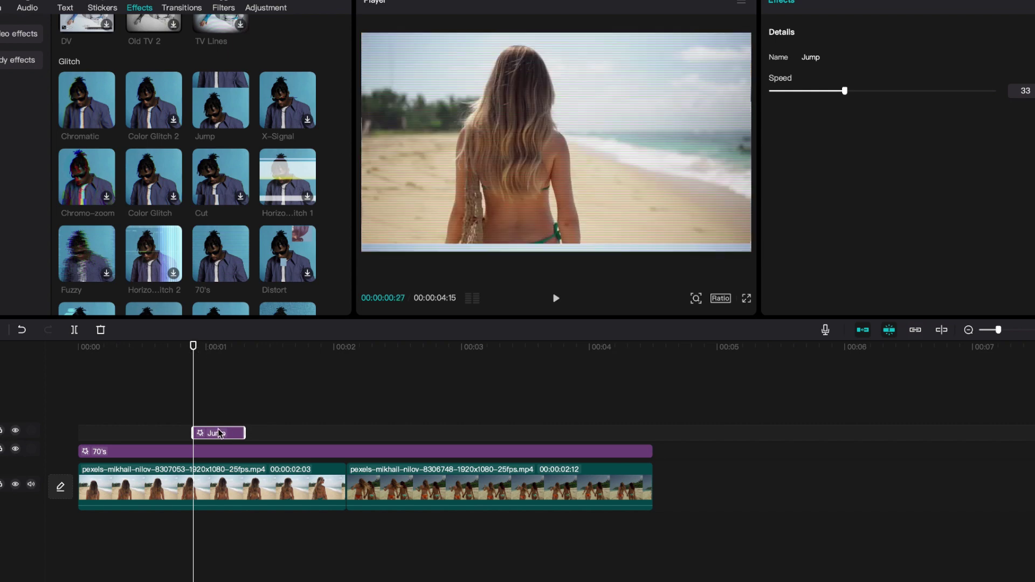
- Duplicate the Jump burst and place copies near the 2-second and 4-second marks
{"action": "key", "text": "ctrl+v"}
{"action": "key", "text": "ctrl+v"}
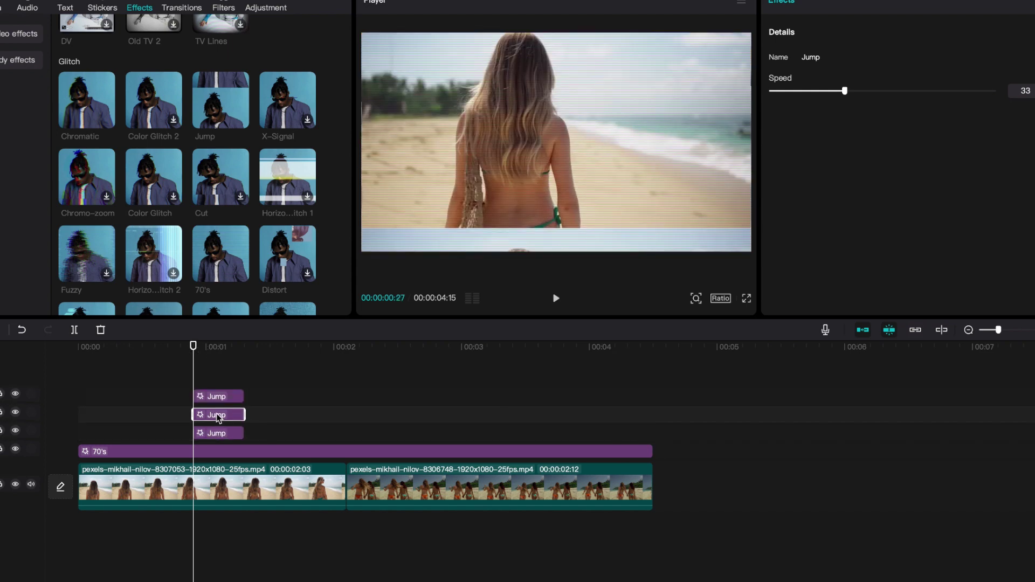
{"action": "left_click_drag", "start_coordinate": [220, 417], "coordinate": [600, 432]}
{"action": "left_click", "coordinate": [248, 393]}
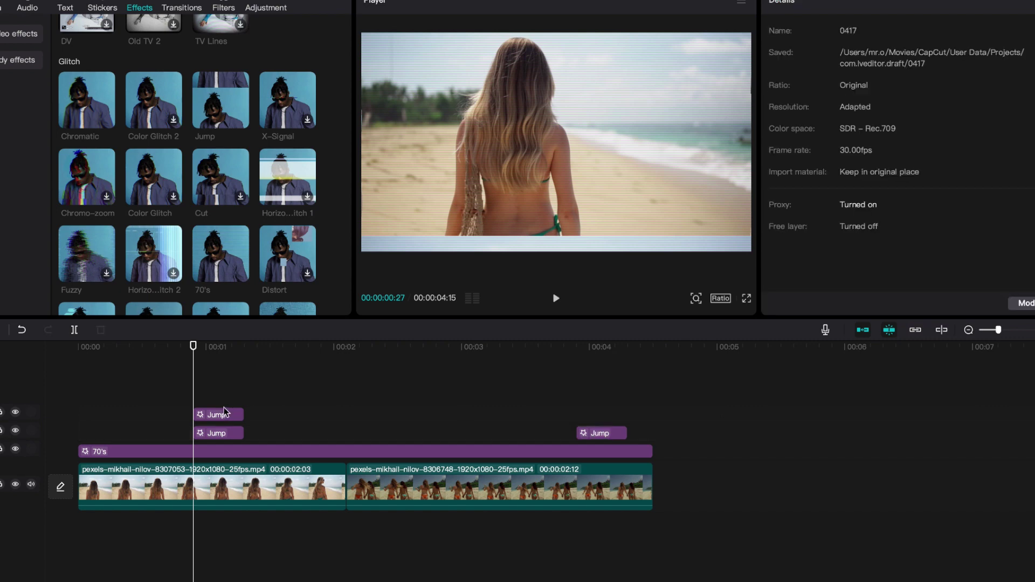
{"action": "left_click", "coordinate": [223, 399]}
{"action": "left_click_drag", "start_coordinate": [214, 416], "coordinate": [339, 434]}
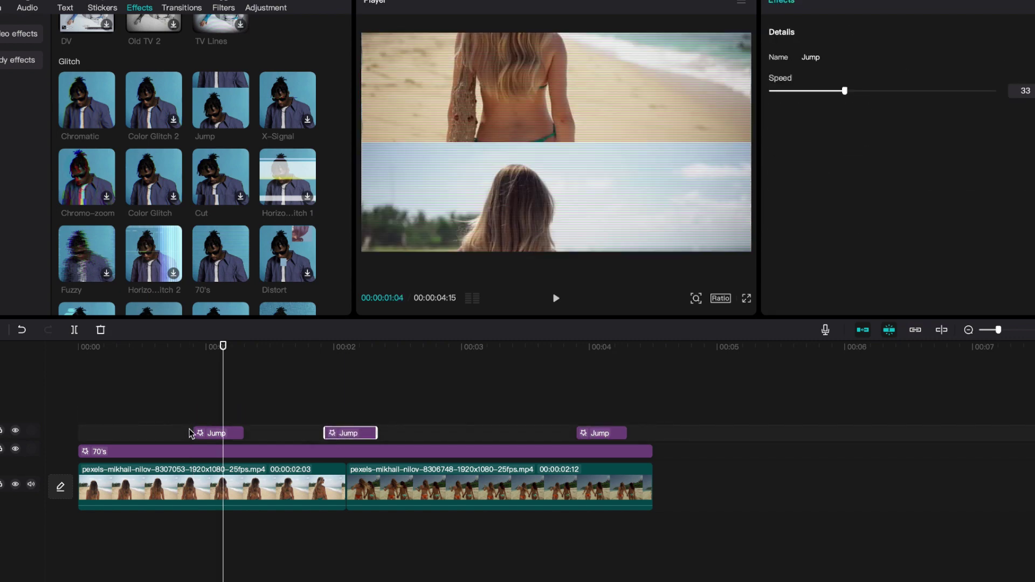
- Trim the first and third Jump bursts slightly shorter and play from the start
{"action": "left_click", "coordinate": [220, 437]}
{"action": "left_click_drag", "start_coordinate": [243, 433], "coordinate": [225, 433]}
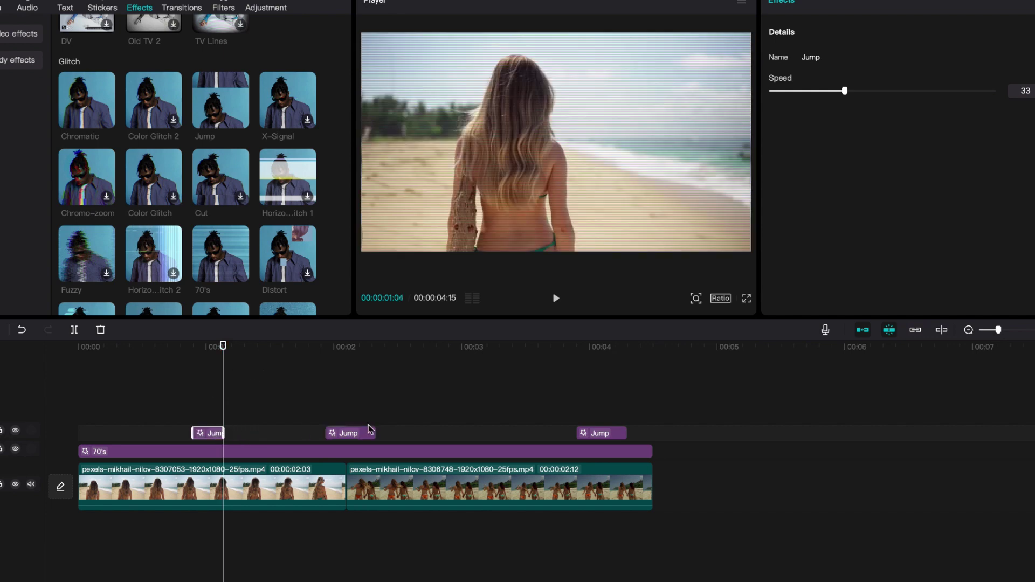
{"action": "left_click", "coordinate": [370, 431]}
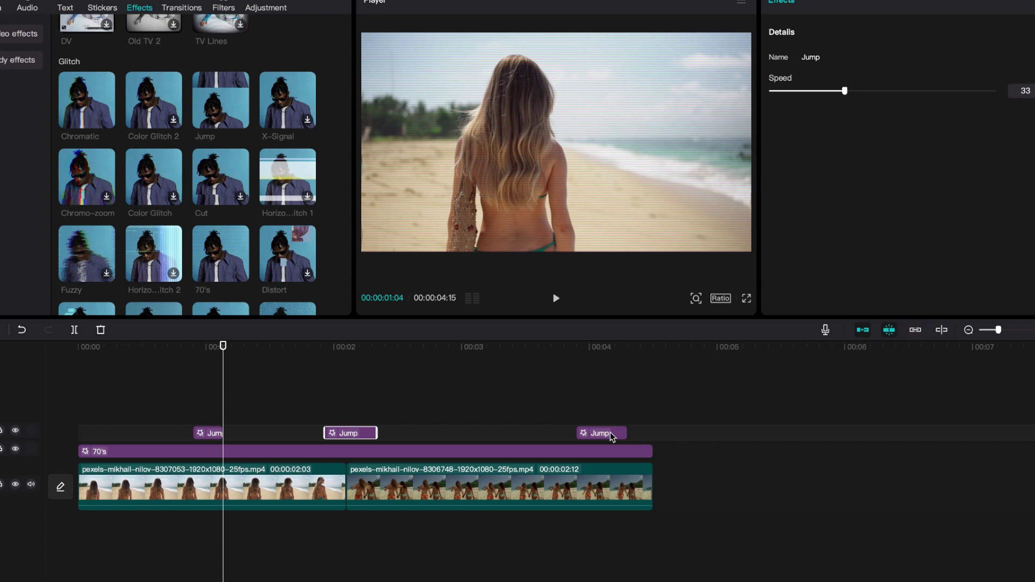
{"action": "left_click_drag", "start_coordinate": [625, 433], "coordinate": [608, 433]}
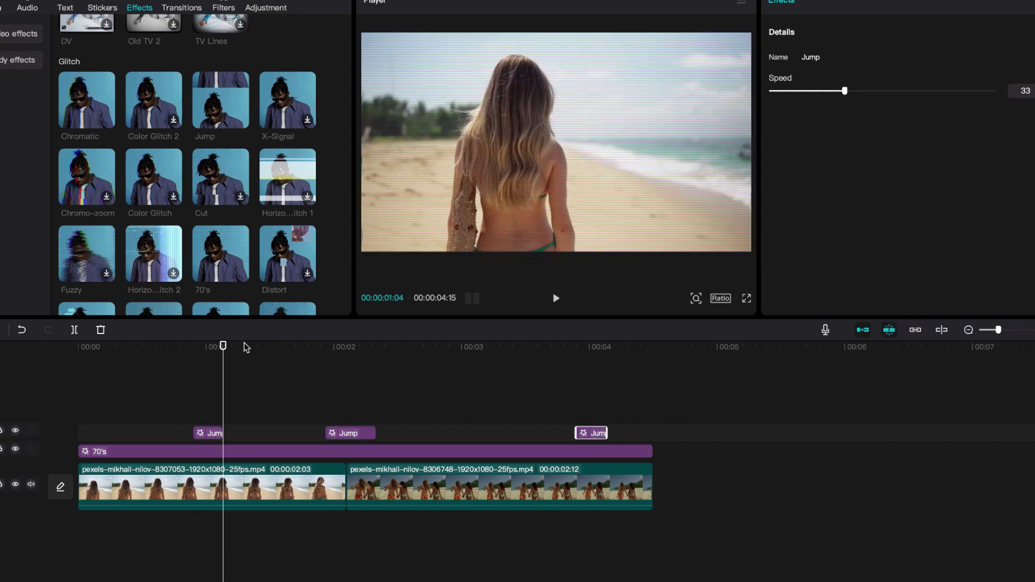
{"action": "left_click", "coordinate": [83, 347]}
{"action": "key", "text": "space"}
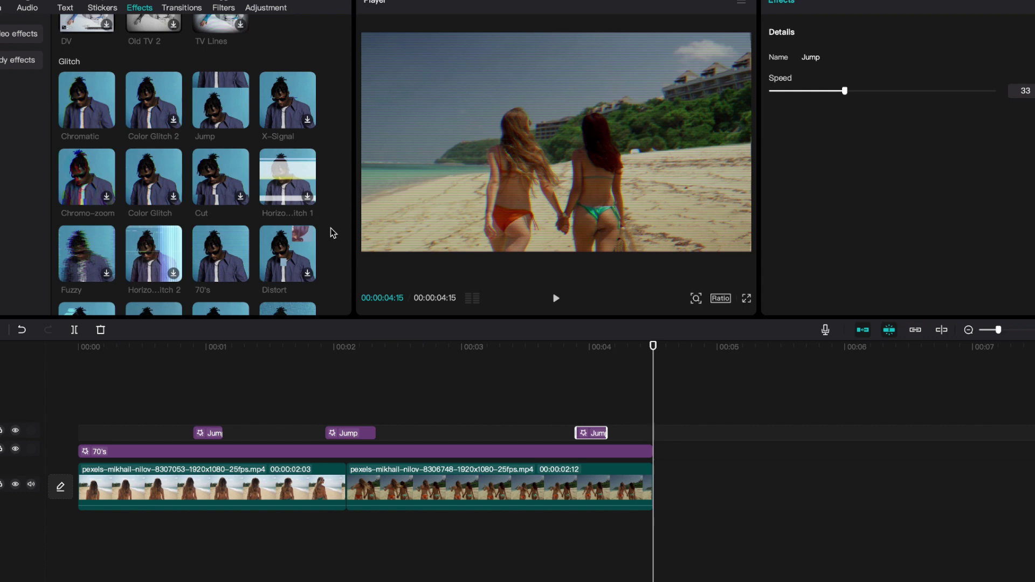
- Set the final Jump burst's speed to 76, then check the 70's layer settings
{"action": "scroll", "coordinate": [162, 204], "scroll_direction": "down", "scroll_amount": 3}
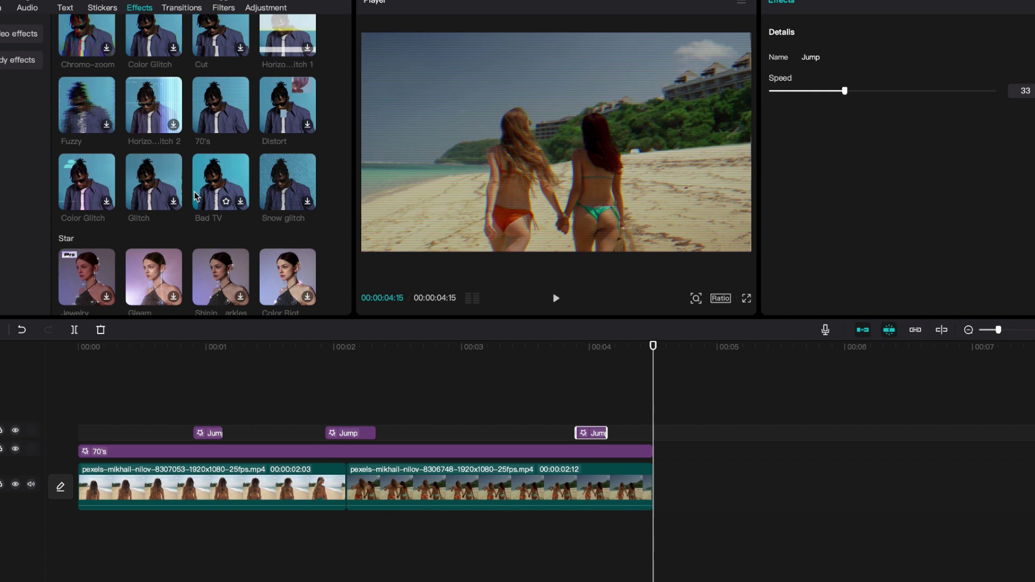
{"action": "scroll", "coordinate": [284, 183], "scroll_direction": "down", "scroll_amount": 2}
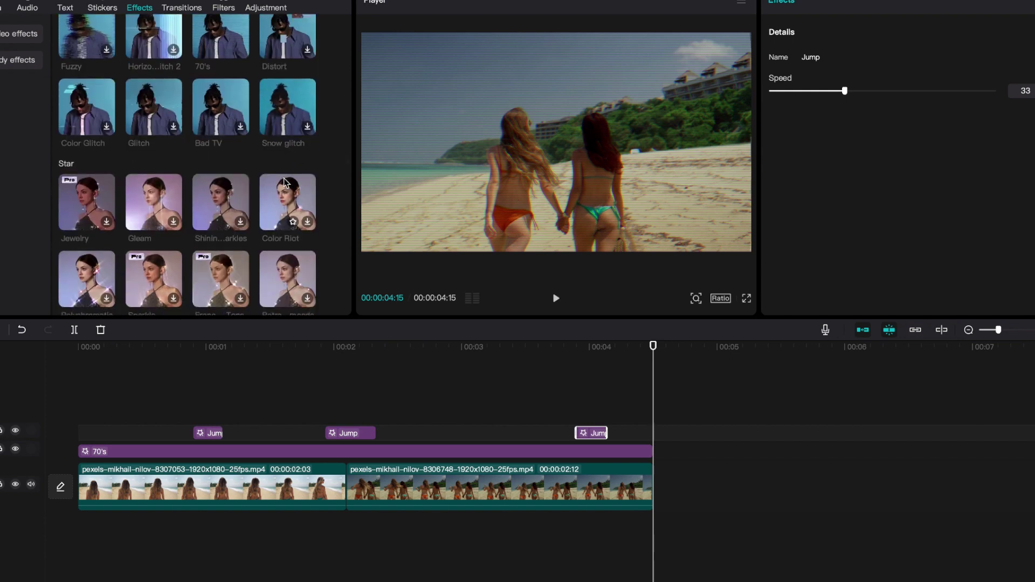
{"action": "left_click", "coordinate": [593, 349]}
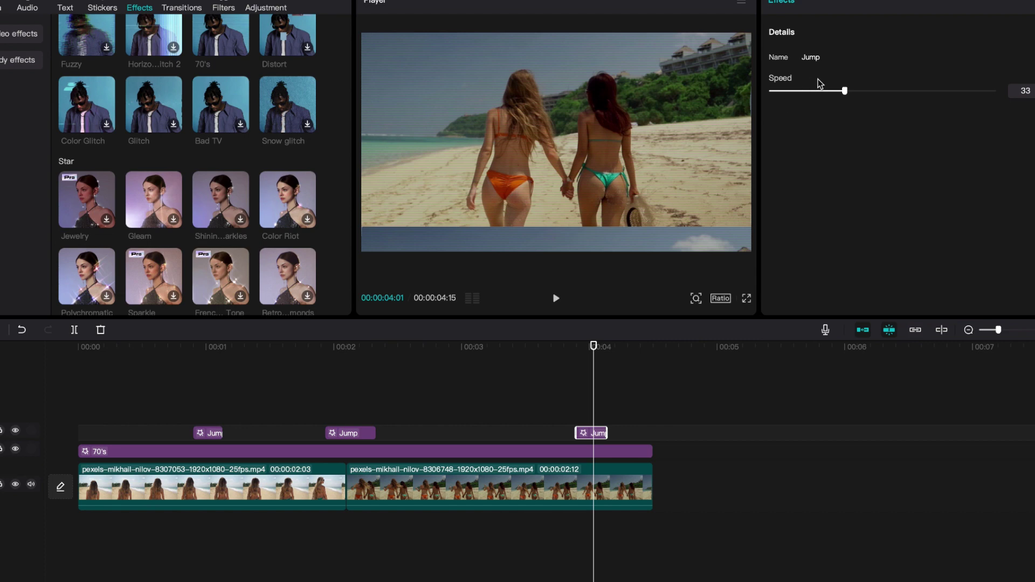
{"action": "left_click_drag", "start_coordinate": [897, 90], "coordinate": [940, 92]}
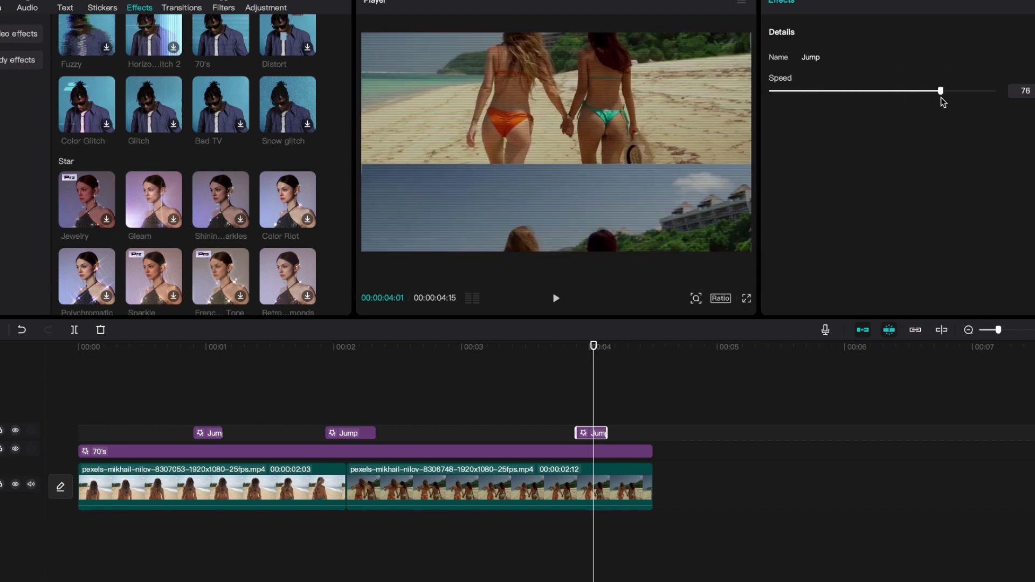
{"action": "left_click", "coordinate": [499, 451]}
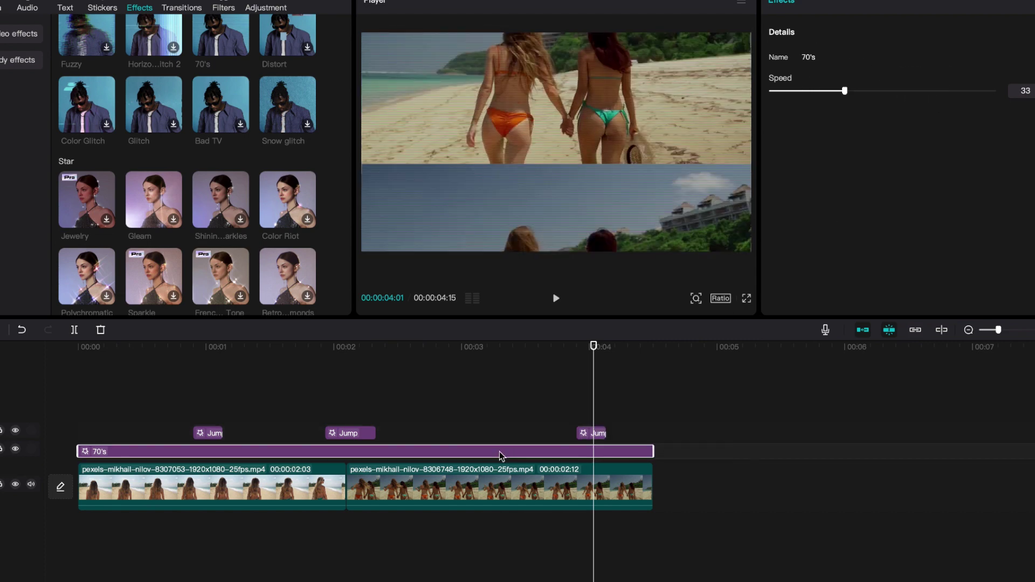
{"action": "left_click_drag", "start_coordinate": [506, 358], "coordinate": [413, 365]}
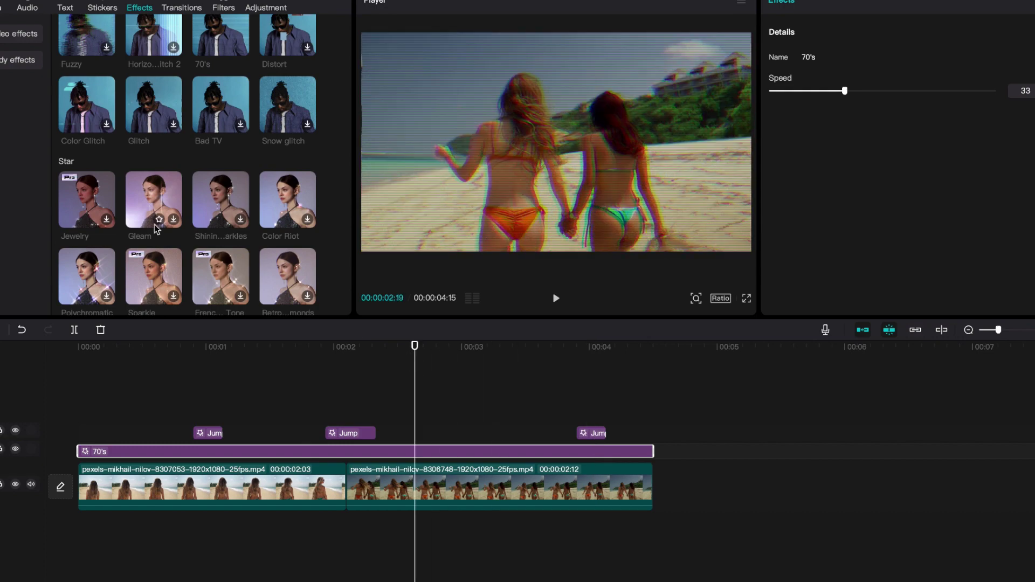
{"action": "scroll", "coordinate": [154, 224], "scroll_direction": "up", "scroll_amount": 3}
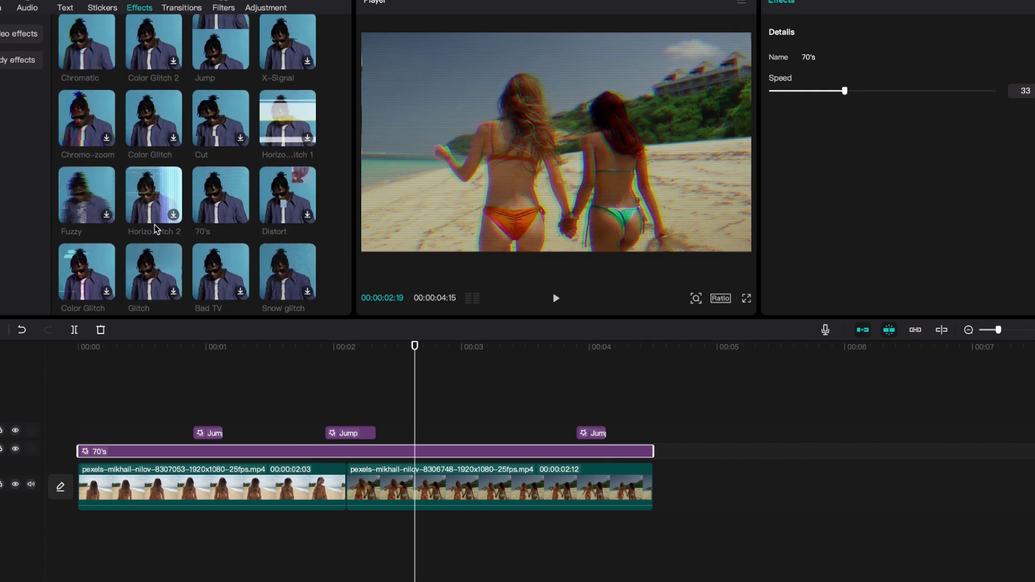
- Preview the Frame 1 and VCR effects, dismissing the sign-in prompt VCR triggers
{"action": "scroll", "coordinate": [219, 202], "scroll_direction": "up", "scroll_amount": 5}
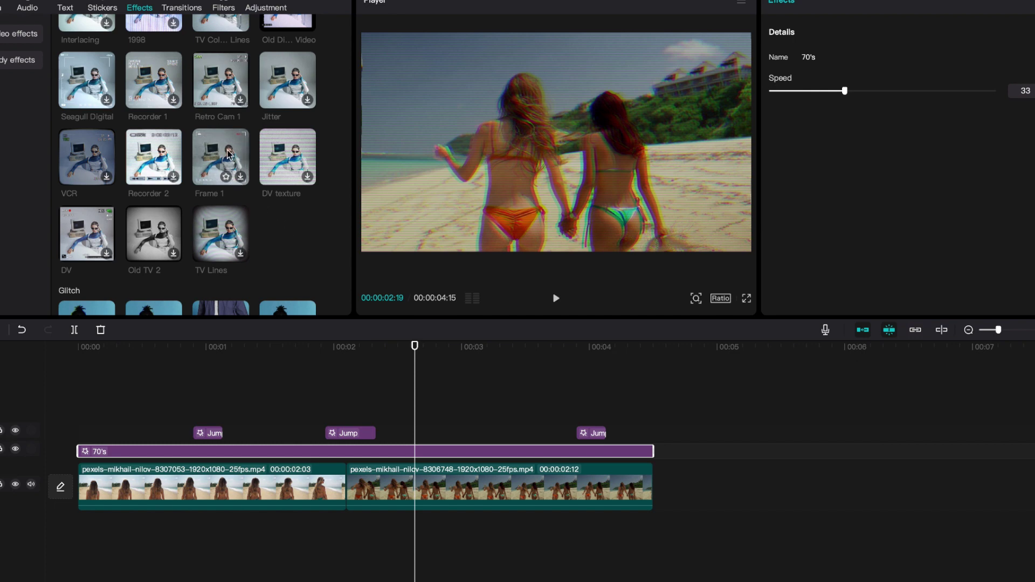
{"action": "scroll", "coordinate": [228, 154], "scroll_direction": "up", "scroll_amount": 2}
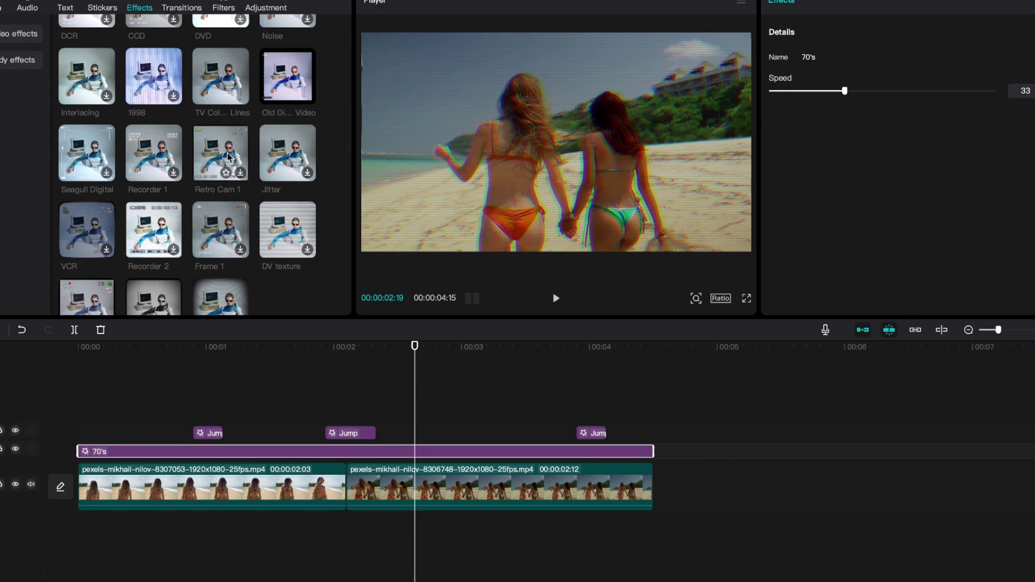
{"action": "left_click", "coordinate": [231, 245]}
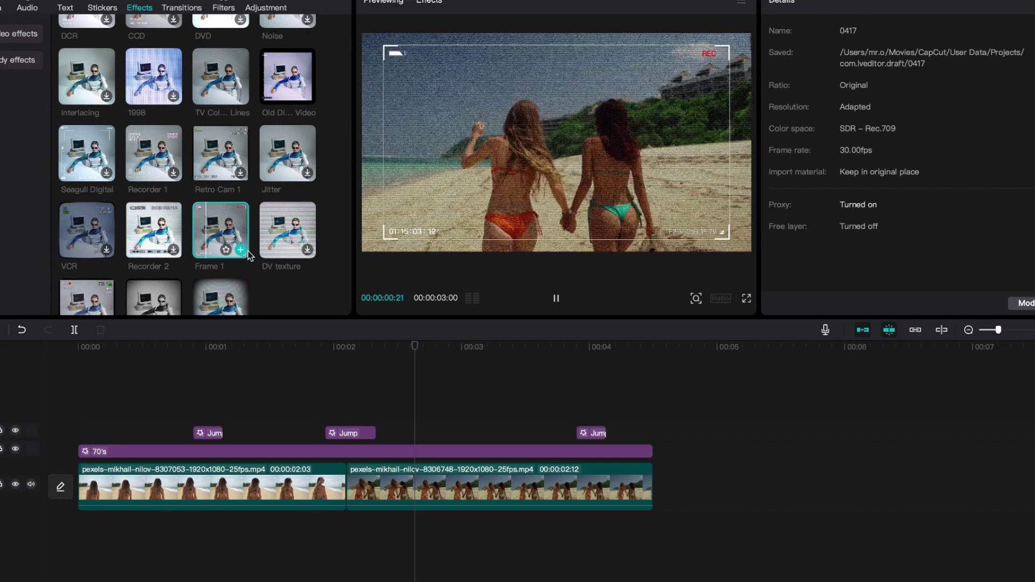
{"action": "left_click", "coordinate": [85, 227]}
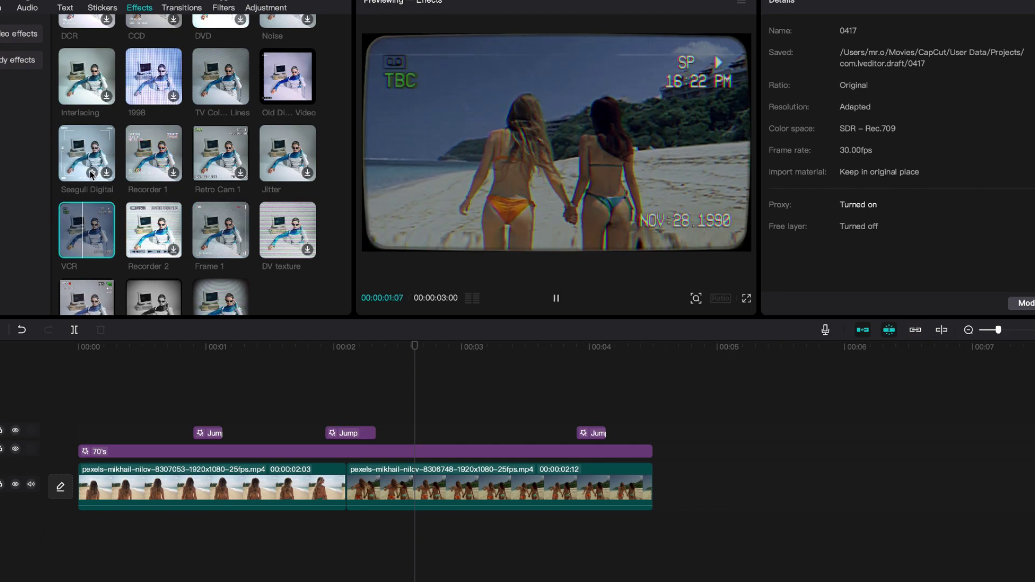
{"action": "left_click", "coordinate": [92, 173]}
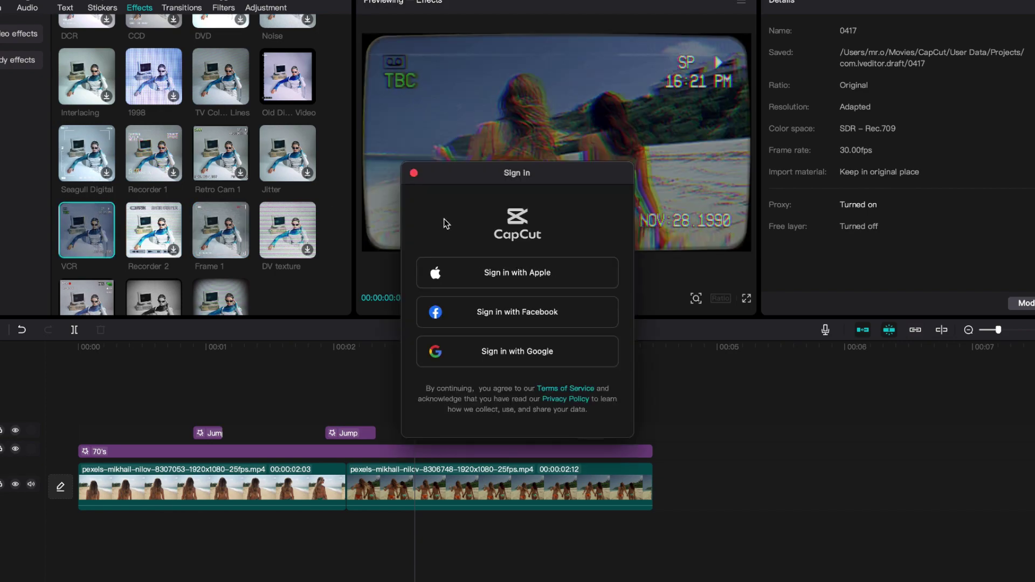
{"action": "left_click", "coordinate": [413, 174]}
- Preview the Seagull Digital, Recorder 1, 1998 and DCR retro effects
{"action": "left_click", "coordinate": [87, 152]}
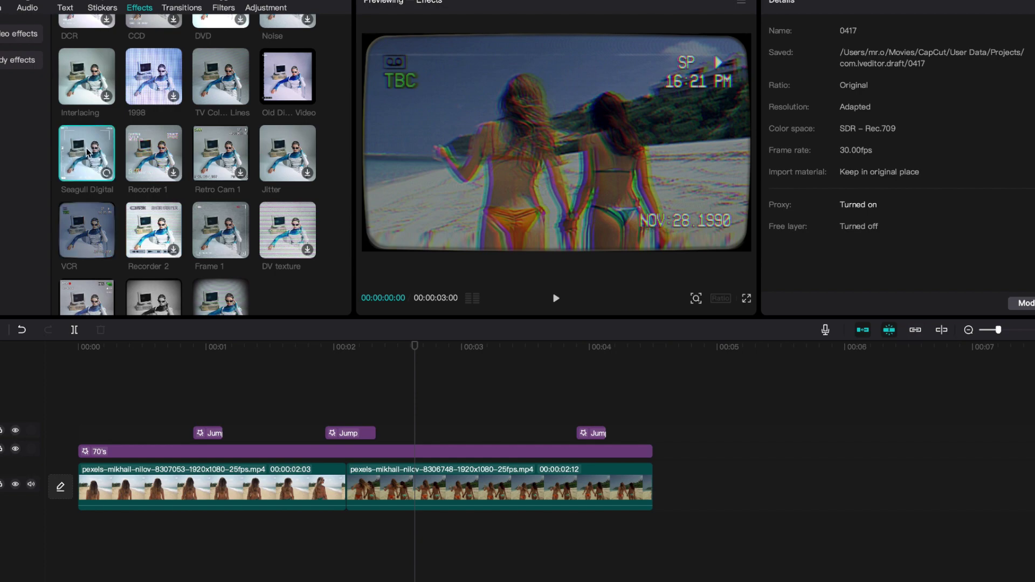
{"action": "left_click", "coordinate": [158, 152]}
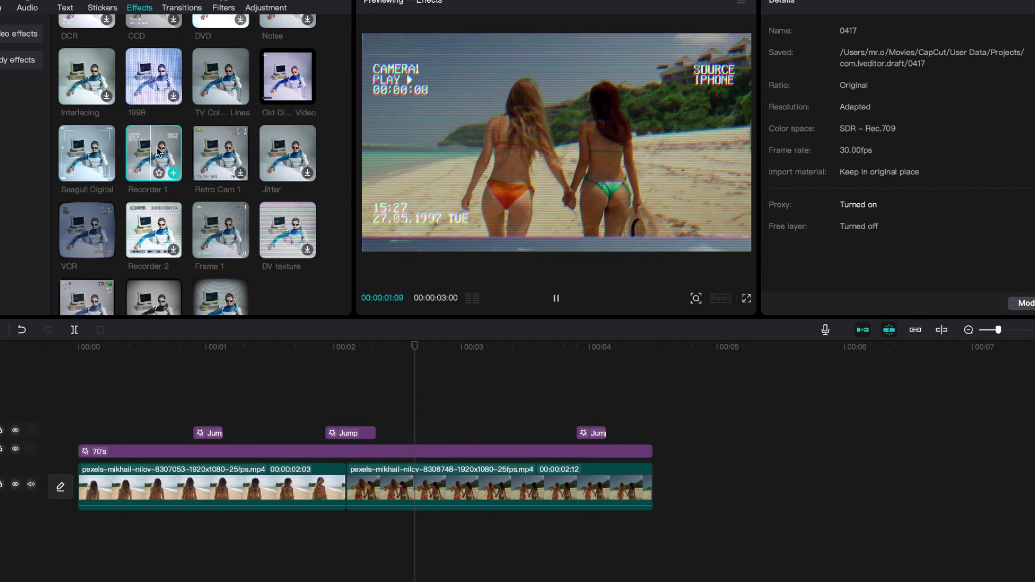
{"action": "scroll", "coordinate": [158, 152], "scroll_direction": "up", "scroll_amount": 2}
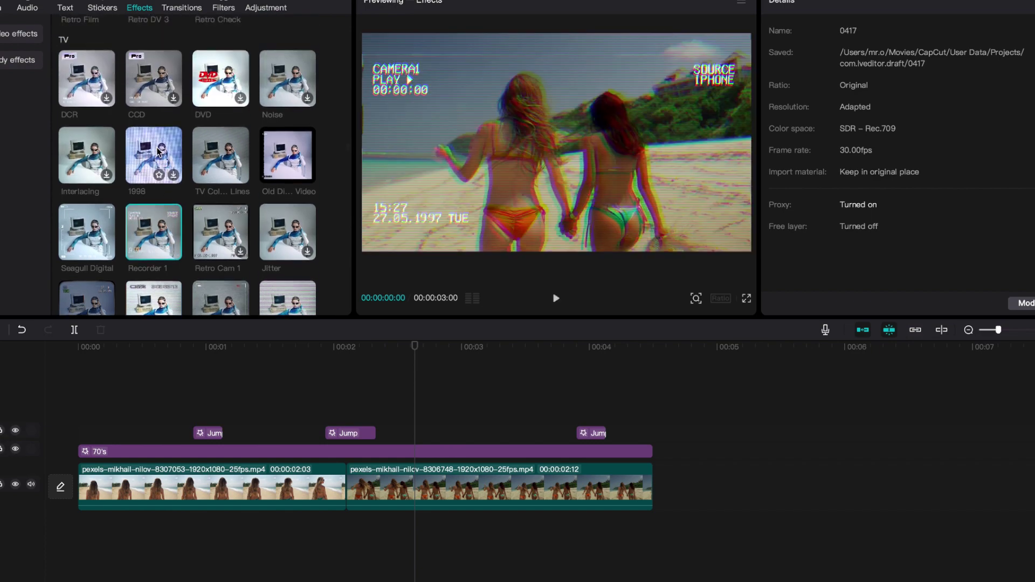
{"action": "left_click", "coordinate": [154, 144]}
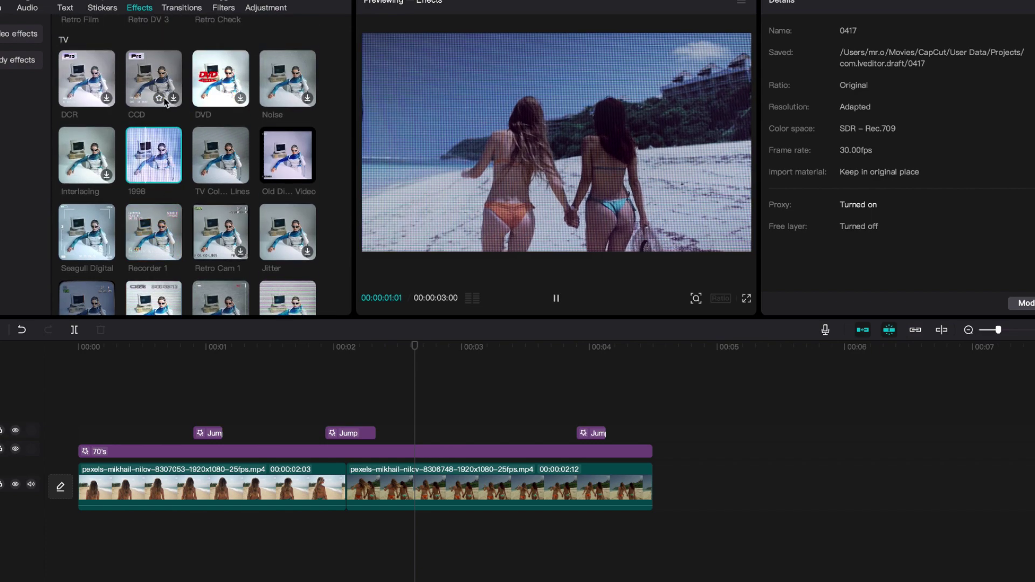
{"action": "left_click", "coordinate": [105, 89]}
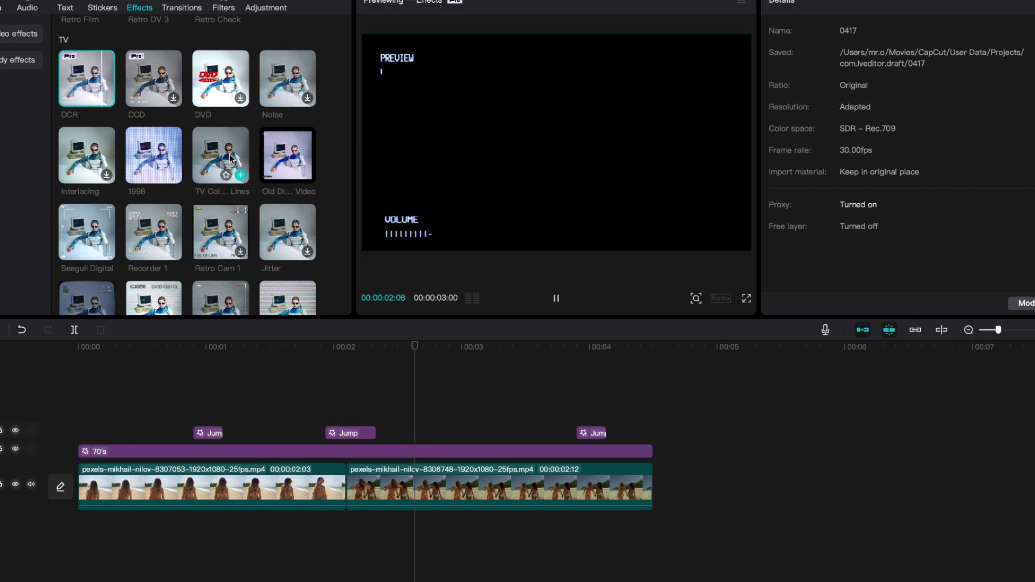
{"action": "scroll", "coordinate": [279, 152], "scroll_direction": "down", "scroll_amount": 3}
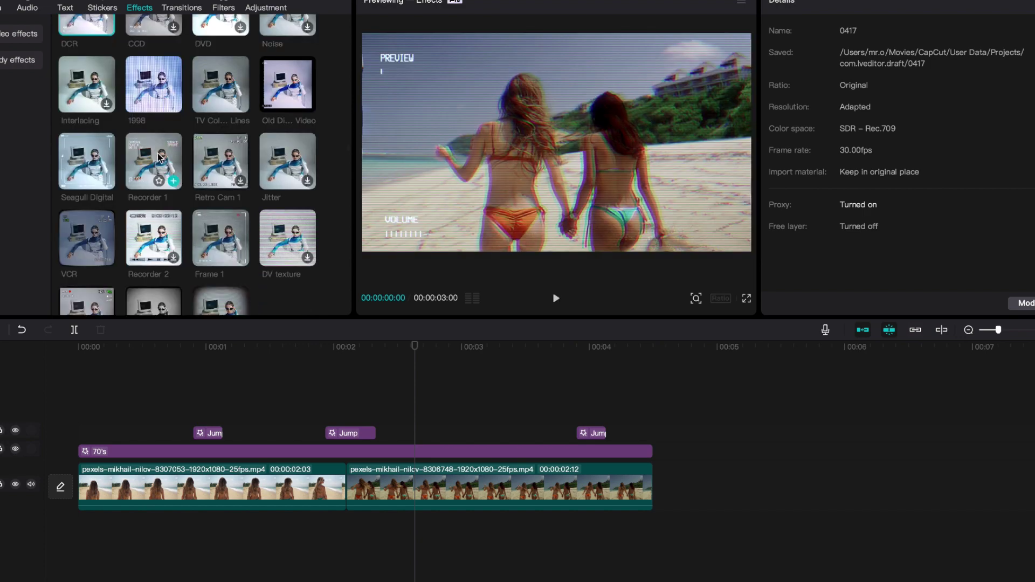
- Add Recorder 1, span it from 00:00 to the second clip's end, and scrub to review
{"action": "left_click", "coordinate": [173, 181]}
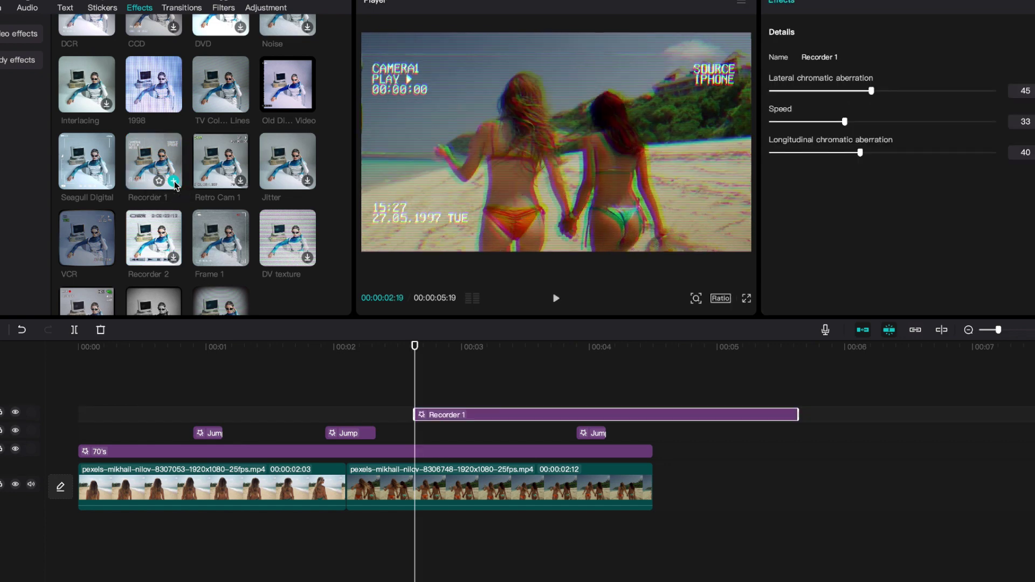
{"action": "left_click_drag", "start_coordinate": [457, 417], "coordinate": [124, 405]}
{"action": "left_click_drag", "start_coordinate": [462, 415], "coordinate": [651, 416]}
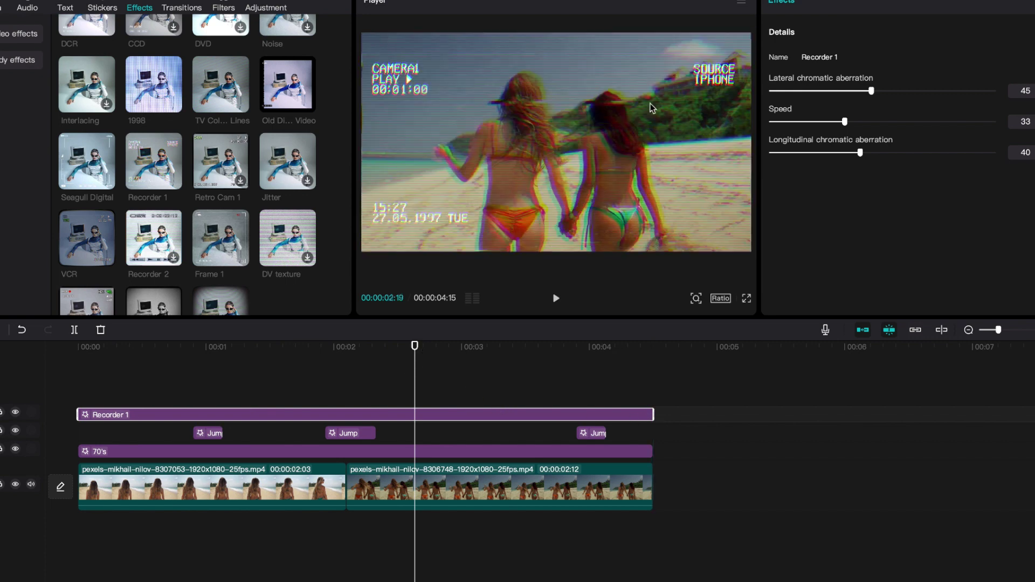
{"action": "left_click", "coordinate": [710, 71]}
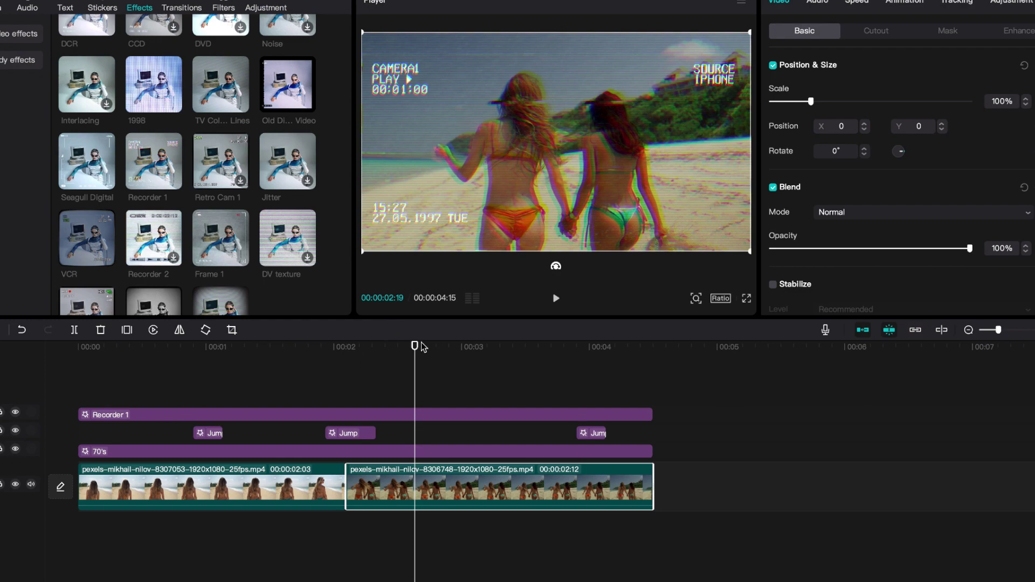
{"action": "left_click_drag", "start_coordinate": [424, 347], "coordinate": [76, 339]}
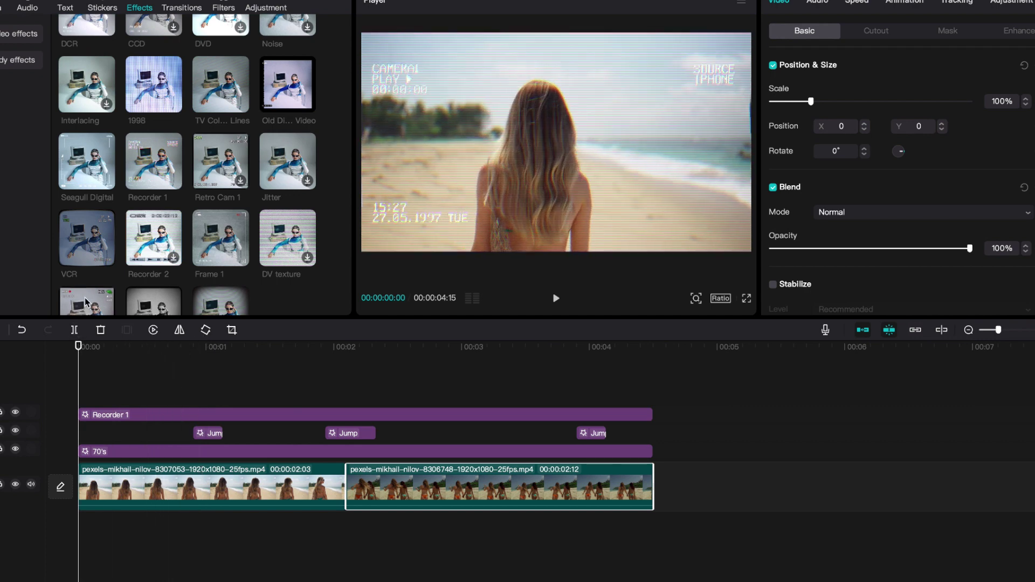
- Delete Recorder 1, add the DV effect stretched across both clips, and play it back
{"action": "scroll", "coordinate": [85, 302], "scroll_direction": "down", "scroll_amount": 2}
{"action": "left_click", "coordinate": [79, 226]}
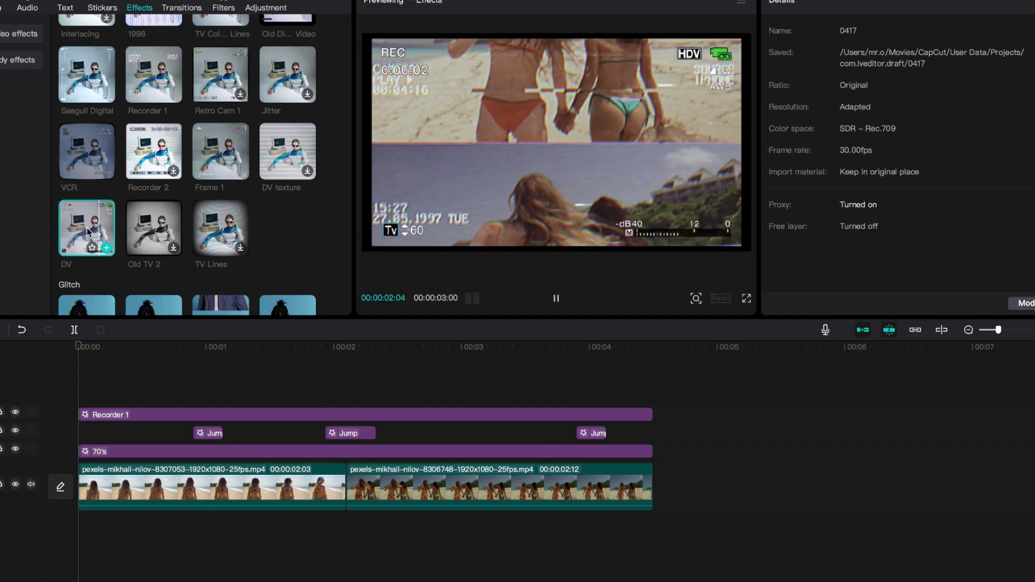
{"action": "left_click", "coordinate": [107, 249]}
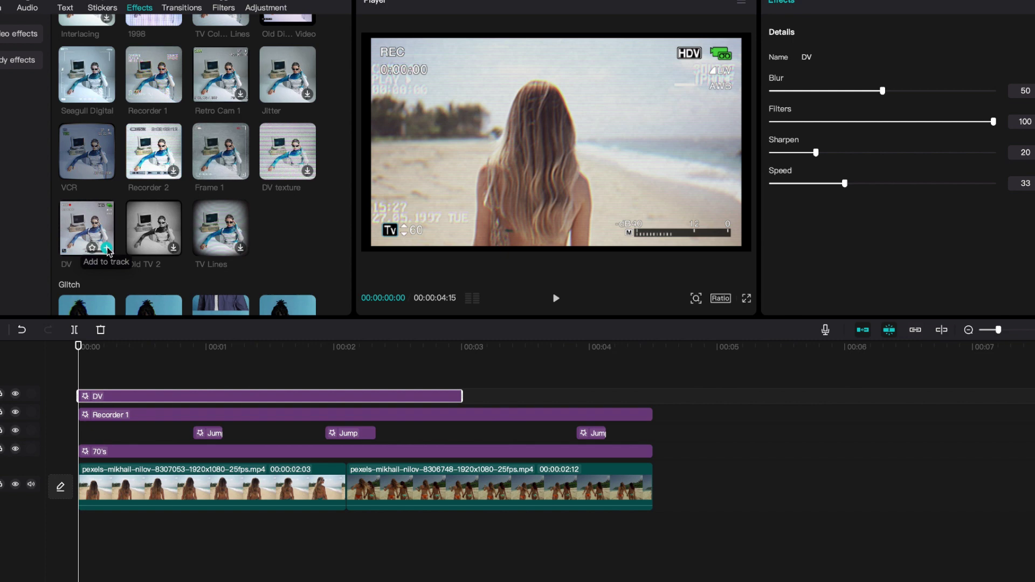
{"action": "left_click", "coordinate": [279, 415]}
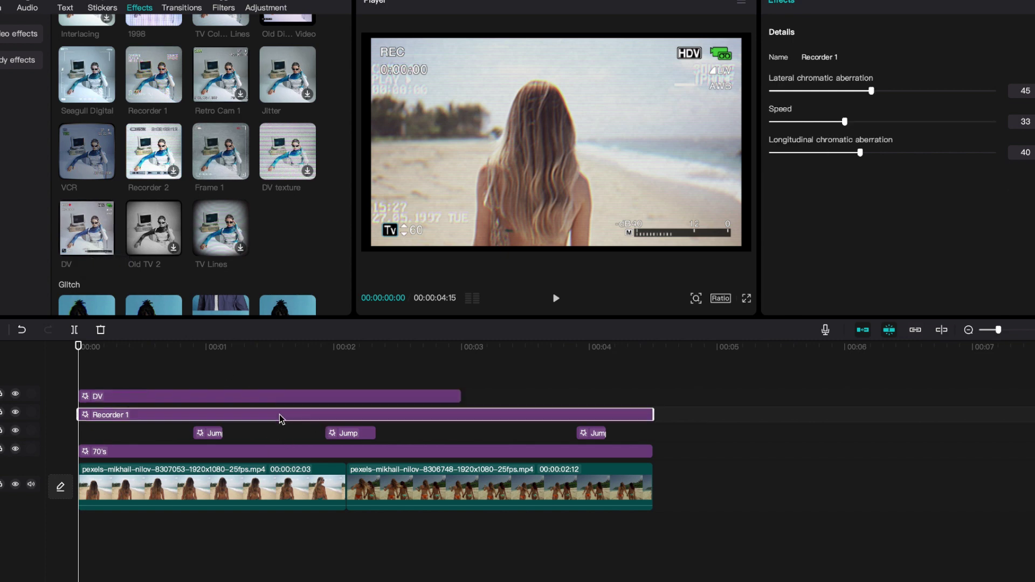
{"action": "key", "text": "Delete"}
{"action": "left_click_drag", "start_coordinate": [458, 416], "coordinate": [656, 422]}
{"action": "key", "text": "space"}
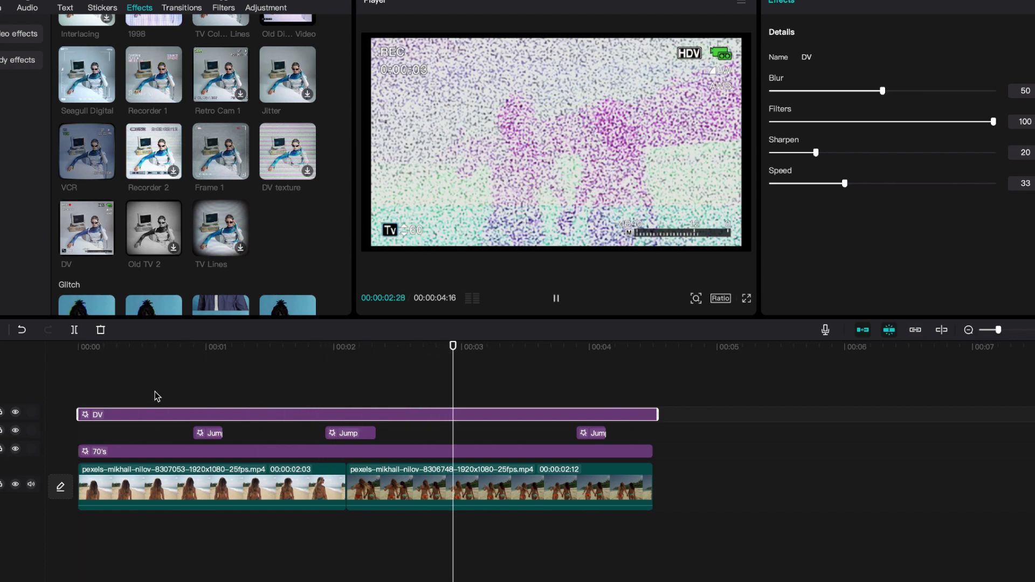
- Pause playback and scrub through both beach clips to review the DV look
{"action": "key", "text": "space"}
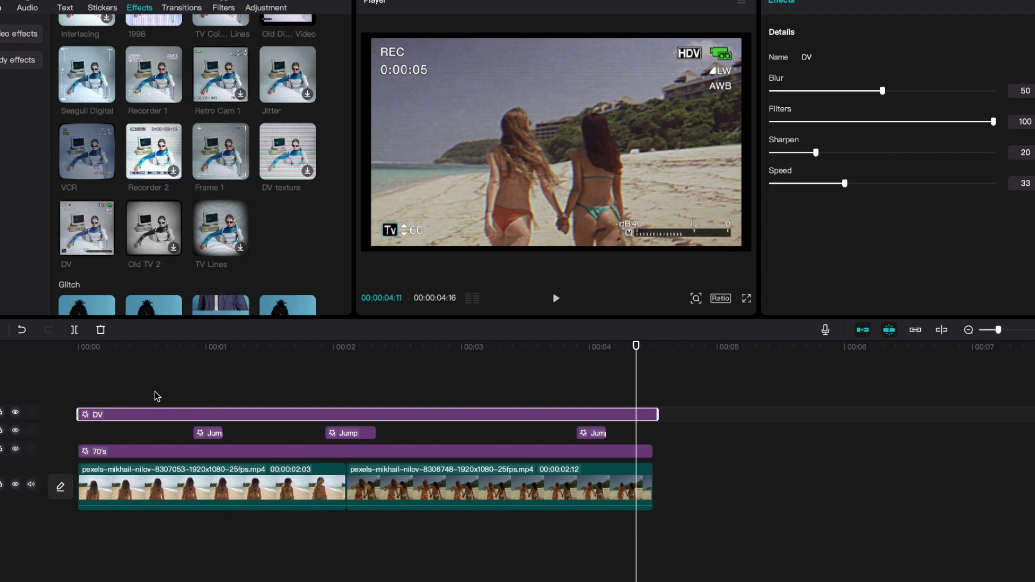
{"action": "left_click_drag", "start_coordinate": [141, 350], "coordinate": [110, 373]}
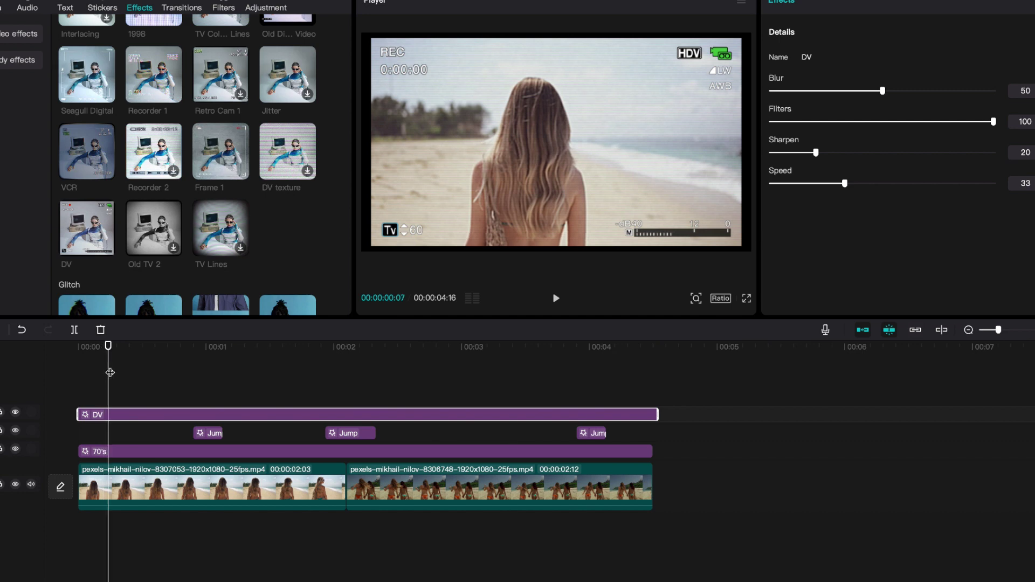
{"action": "left_click_drag", "start_coordinate": [110, 372], "coordinate": [65, 372]}
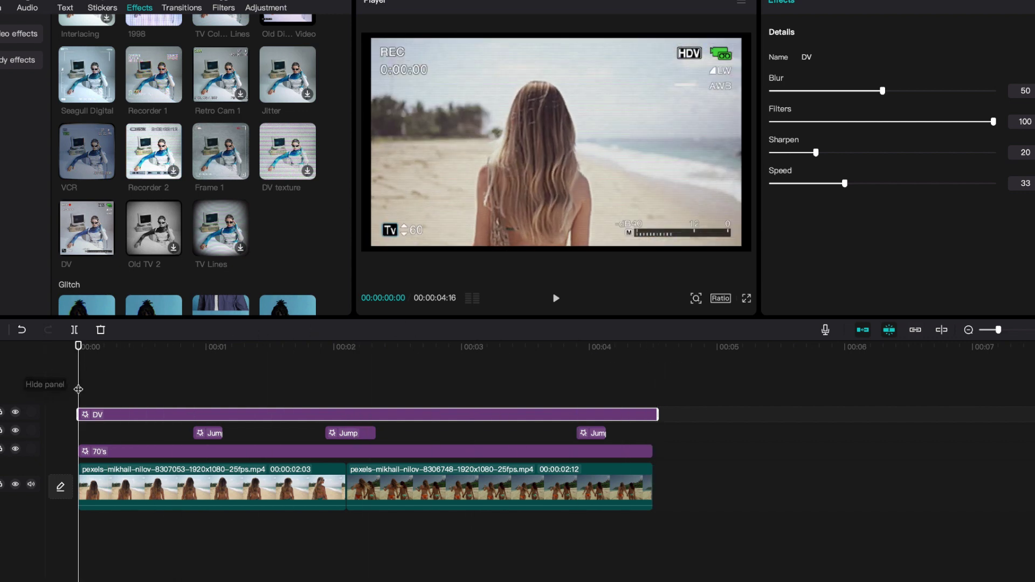
{"action": "left_click_drag", "start_coordinate": [189, 347], "coordinate": [449, 333]}
- Preview the Jitter effect and add it at the playhead on a new track
{"action": "mouse_move", "coordinate": [290, 66]}
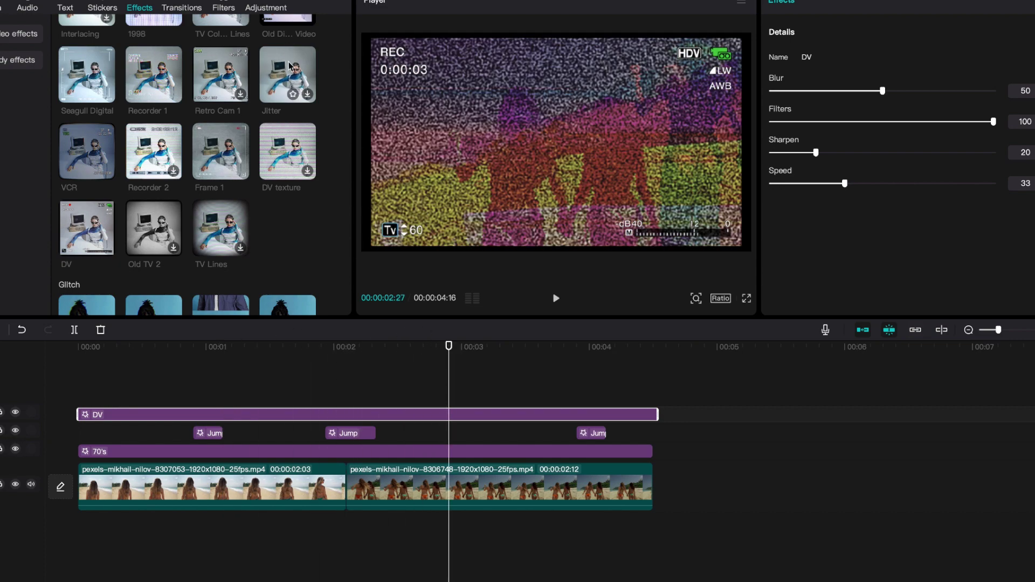
{"action": "left_click", "coordinate": [307, 95]}
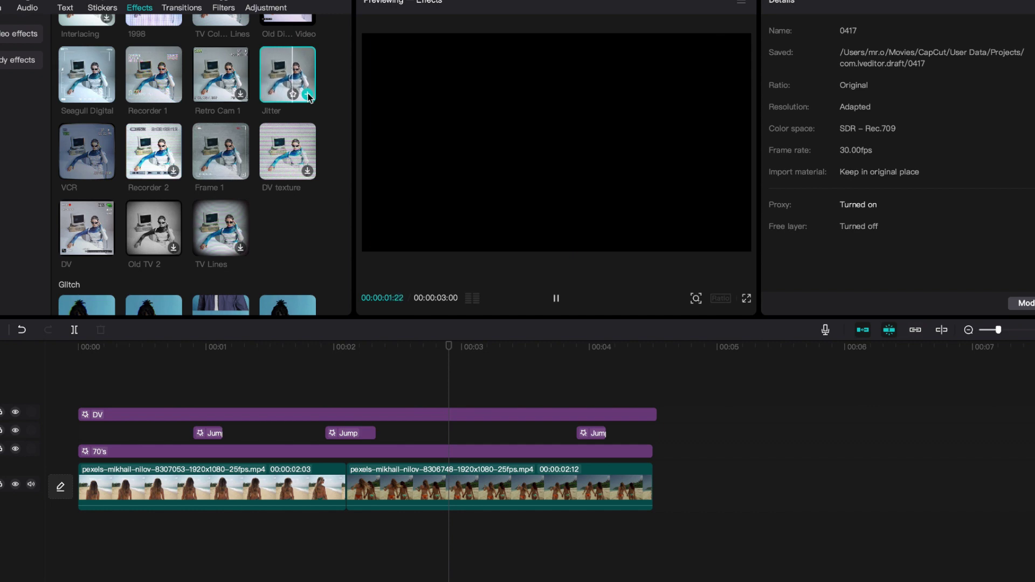
{"action": "left_click", "coordinate": [308, 97]}
- Extend the Jitter layer from 00:00 to the end of the second beach clip and play it back
{"action": "left_click_drag", "start_coordinate": [480, 395], "coordinate": [176, 411]}
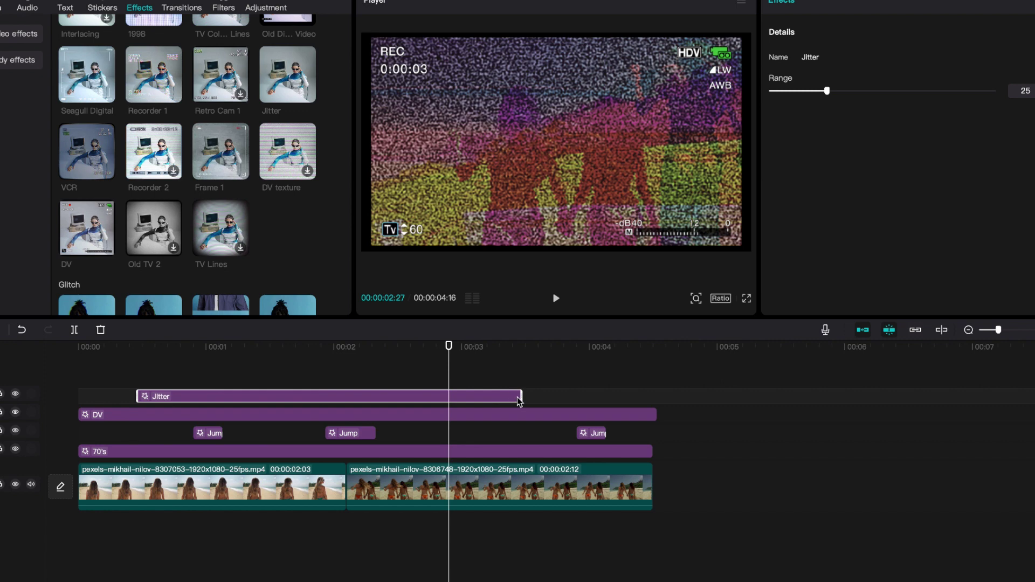
{"action": "key", "text": "space"}
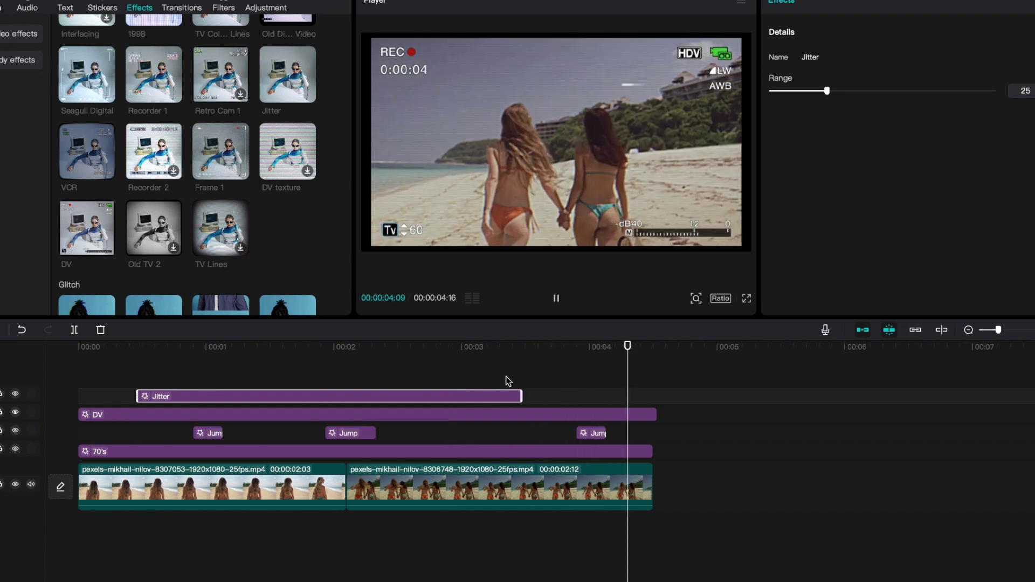
{"action": "left_click_drag", "start_coordinate": [521, 398], "coordinate": [658, 398]}
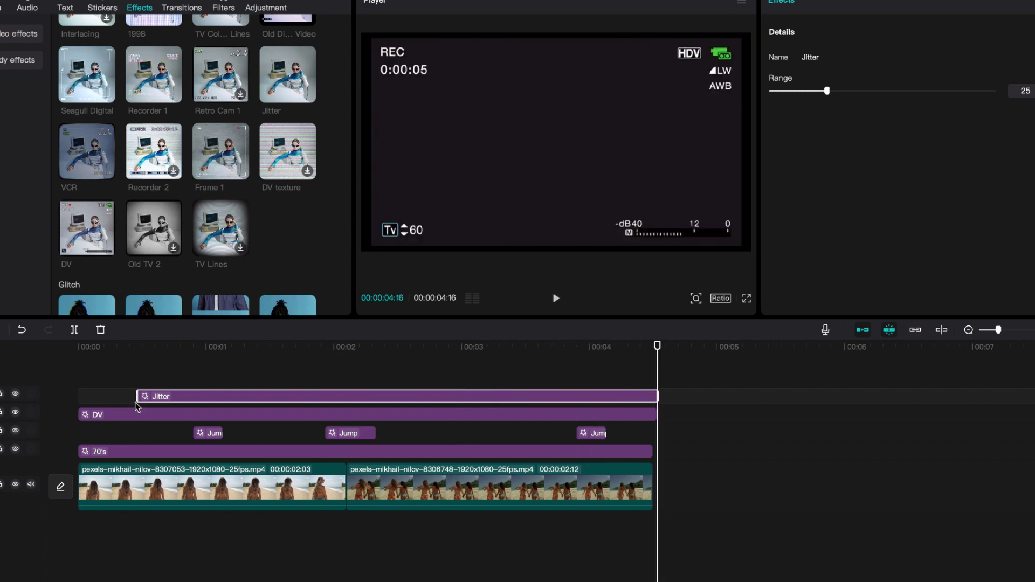
{"action": "left_click_drag", "start_coordinate": [137, 397], "coordinate": [64, 402]}
{"action": "left_click_drag", "start_coordinate": [102, 352], "coordinate": [61, 354]}
{"action": "key", "text": "space"}
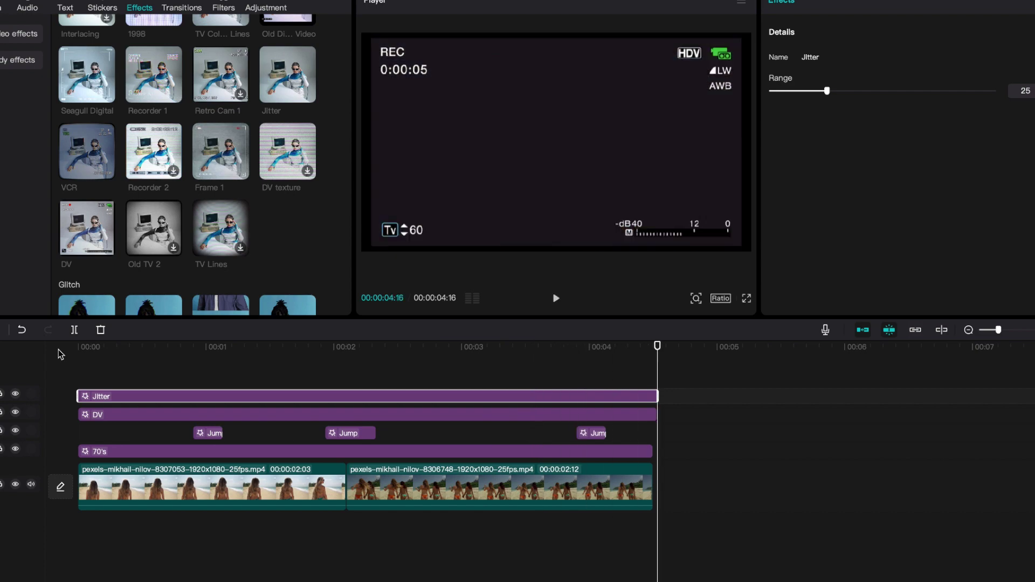
{"action": "key", "text": "space"}
- Add Dreamland 3 on its own top track, starting at 00:00
{"action": "scroll", "coordinate": [239, 290], "scroll_direction": "down", "scroll_amount": 3}
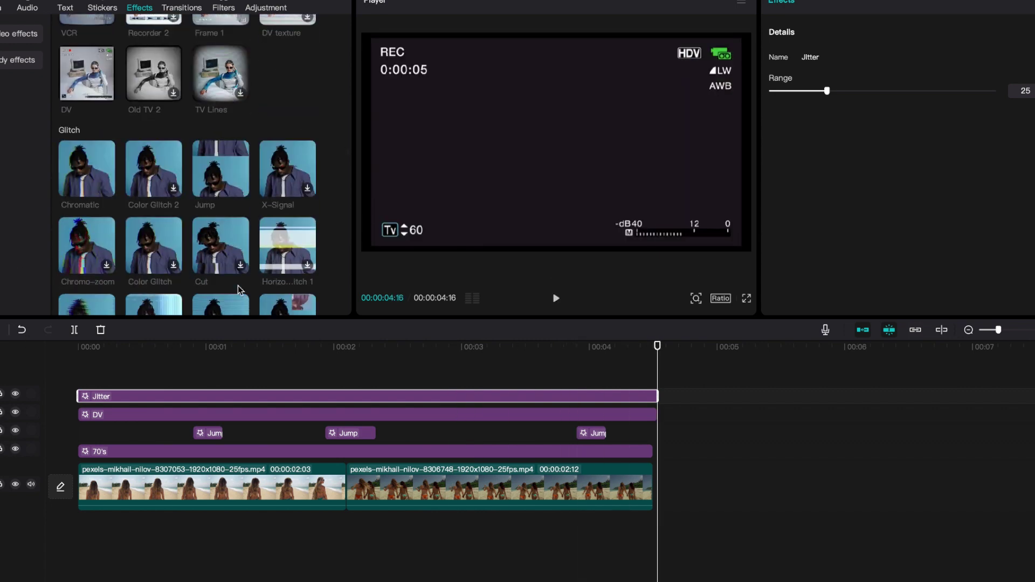
{"action": "scroll", "coordinate": [205, 202], "scroll_direction": "down", "scroll_amount": 10}
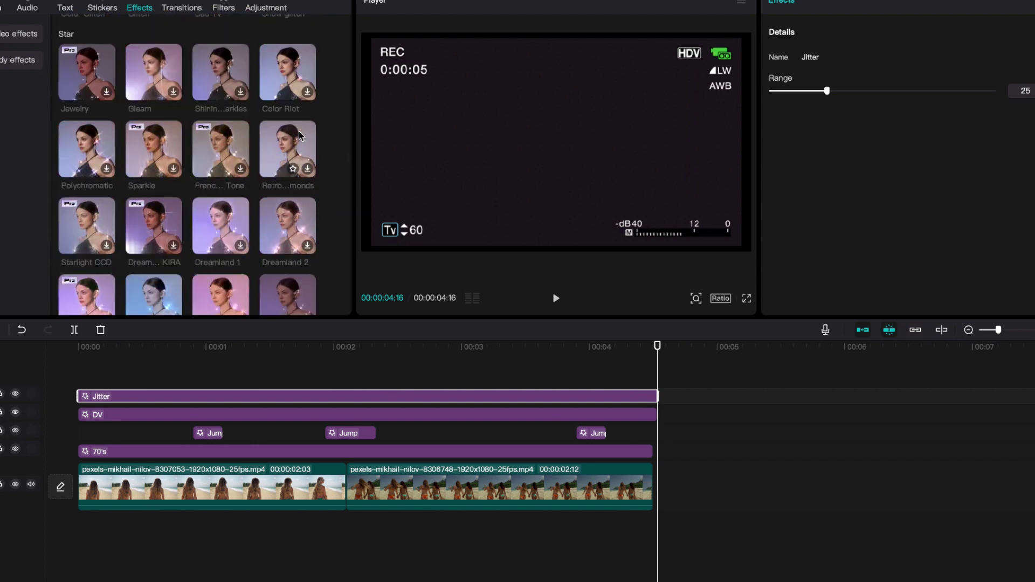
{"action": "scroll", "coordinate": [157, 70], "scroll_direction": "up", "scroll_amount": 1}
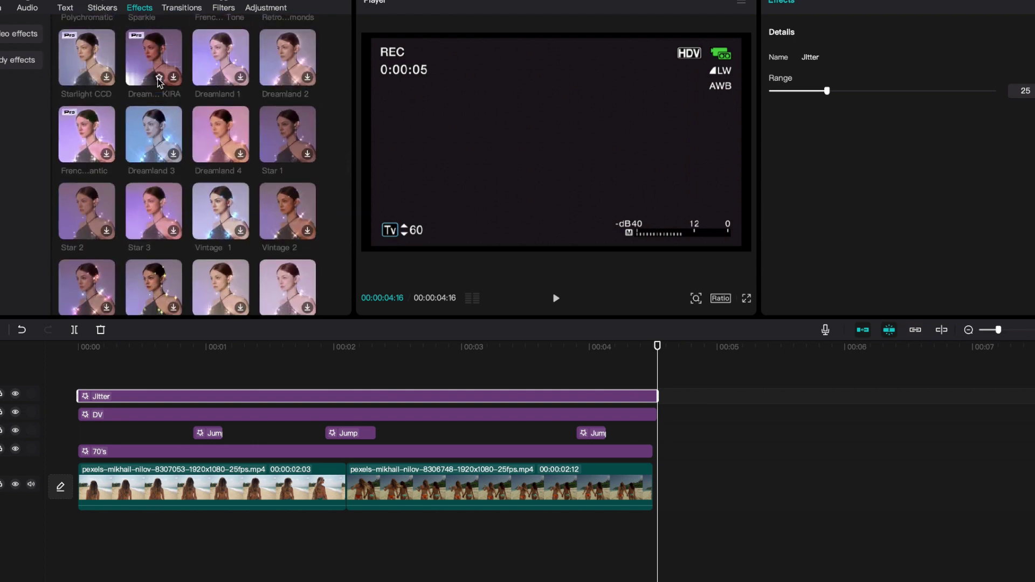
{"action": "left_click", "coordinate": [144, 133]}
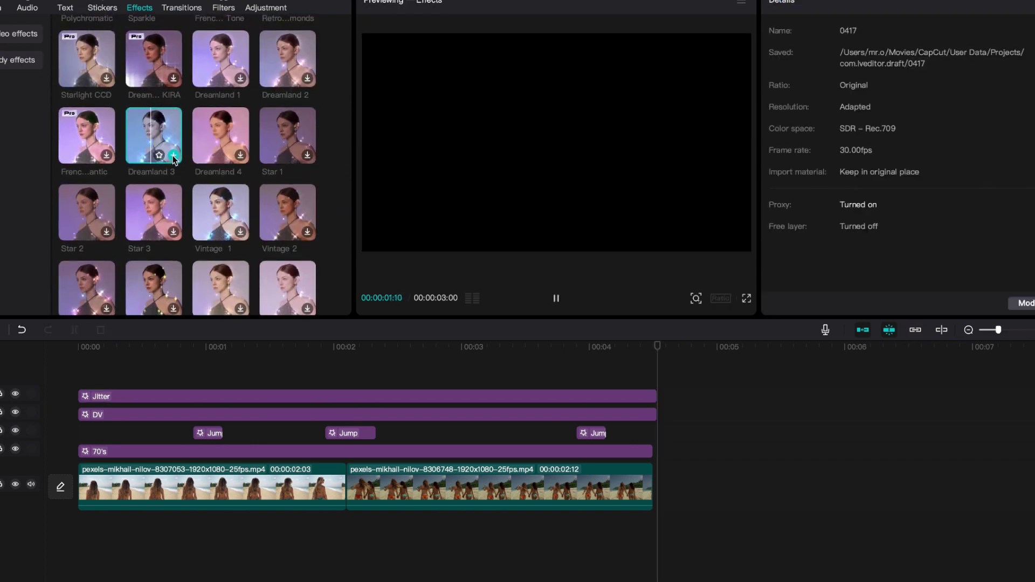
{"action": "left_click", "coordinate": [173, 156]}
{"action": "left_click_drag", "start_coordinate": [716, 453], "coordinate": [345, 351]}
{"action": "left_click_drag", "start_coordinate": [301, 389], "coordinate": [77, 389]}
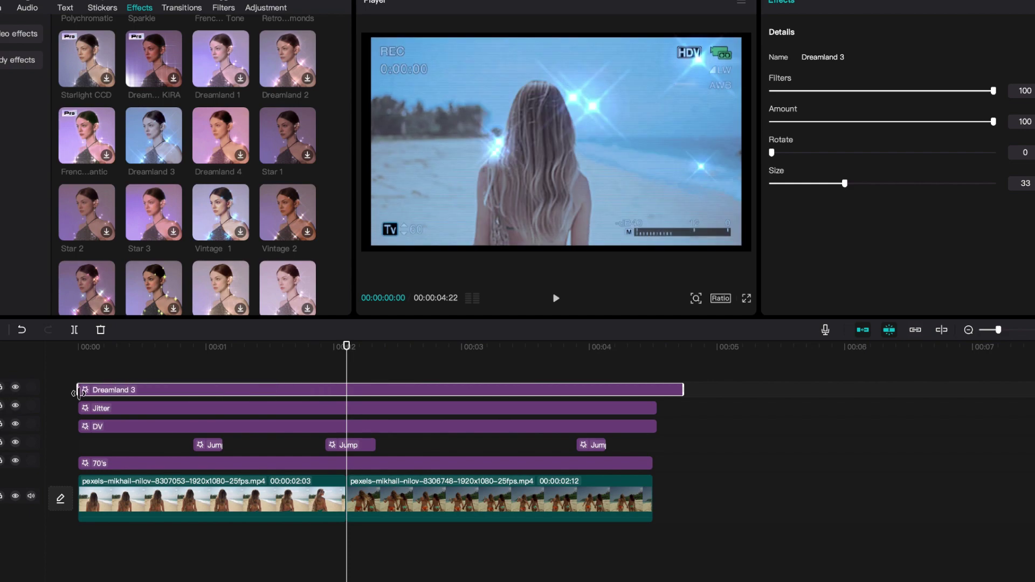
- Play the edit from the beginning twice to review the full effect stack
{"action": "left_click", "coordinate": [81, 347]}
{"action": "key", "text": "space"}
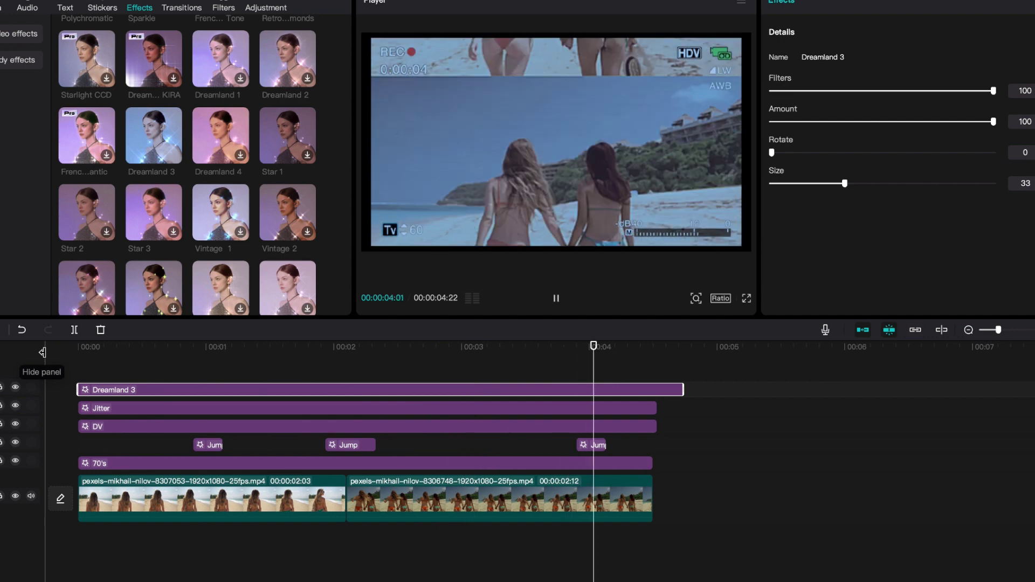
{"action": "left_click", "coordinate": [89, 350]}
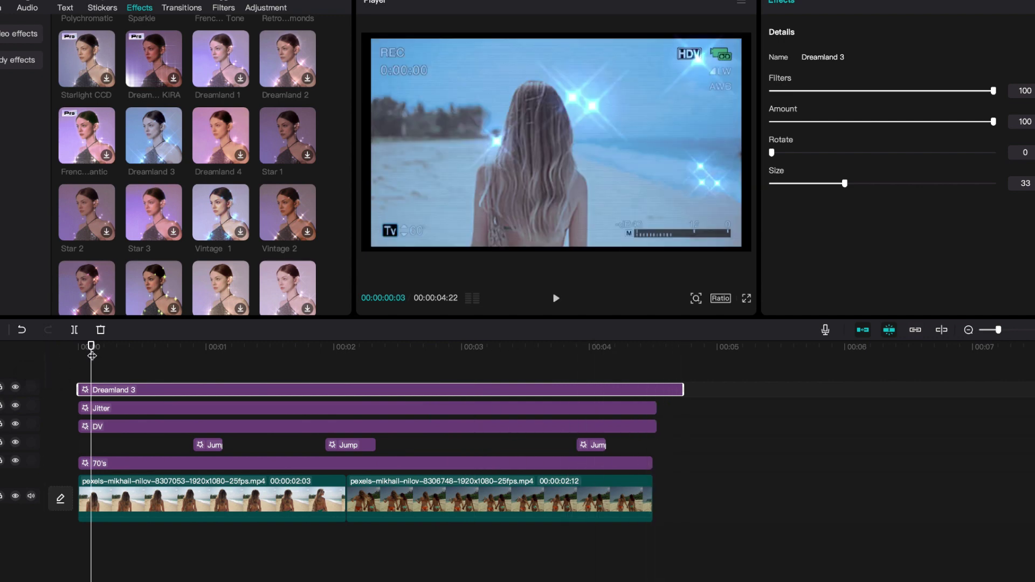
{"action": "key", "text": "space"}
{"action": "key", "text": "space"}
- Apply the Hero time speed curve to the first beach clip and play it back
{"action": "left_click", "coordinate": [199, 498]}
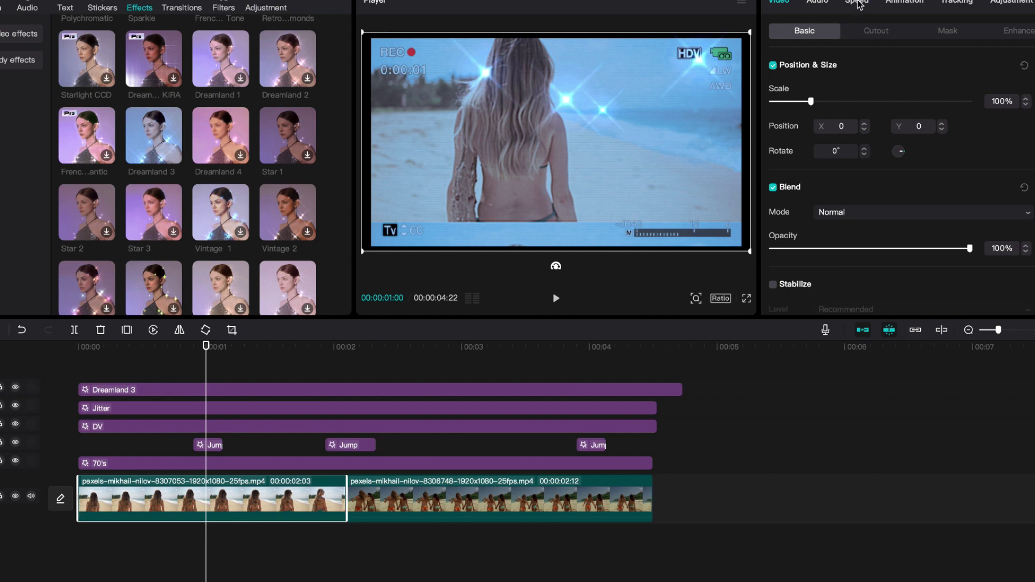
{"action": "left_click", "coordinate": [857, 7]}
{"action": "left_click", "coordinate": [950, 35]}
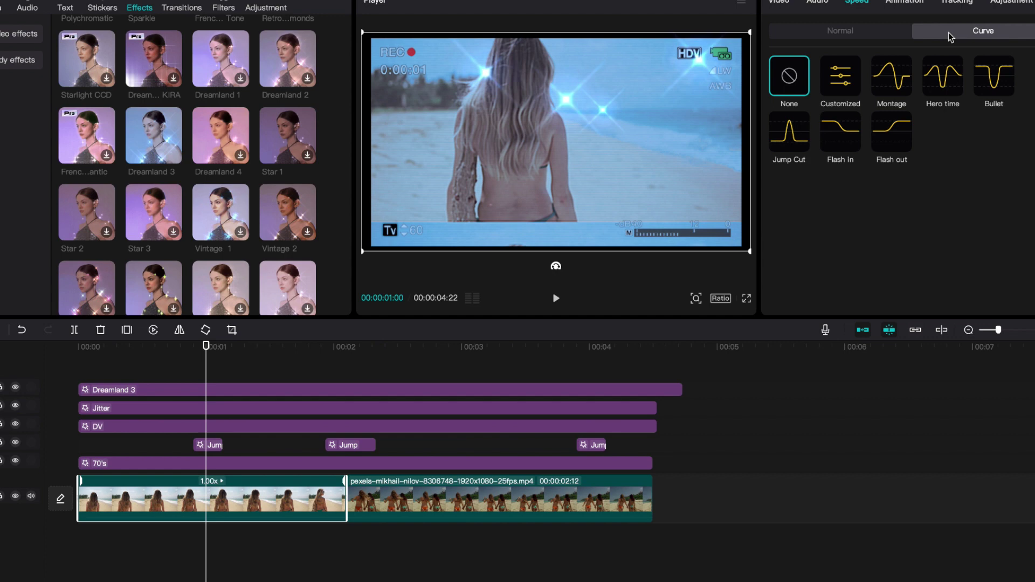
{"action": "left_click", "coordinate": [953, 77]}
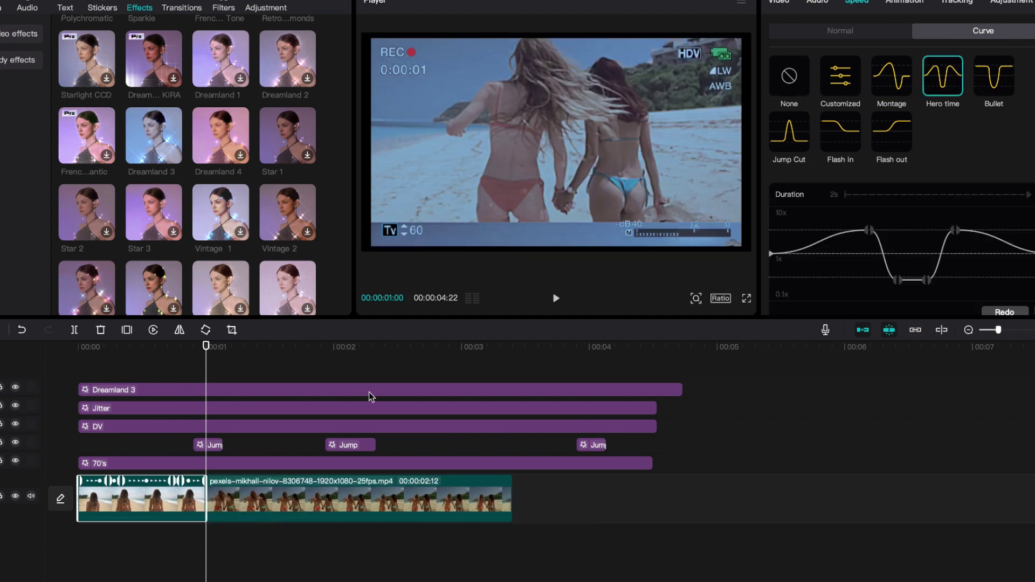
{"action": "left_click", "coordinate": [78, 348]}
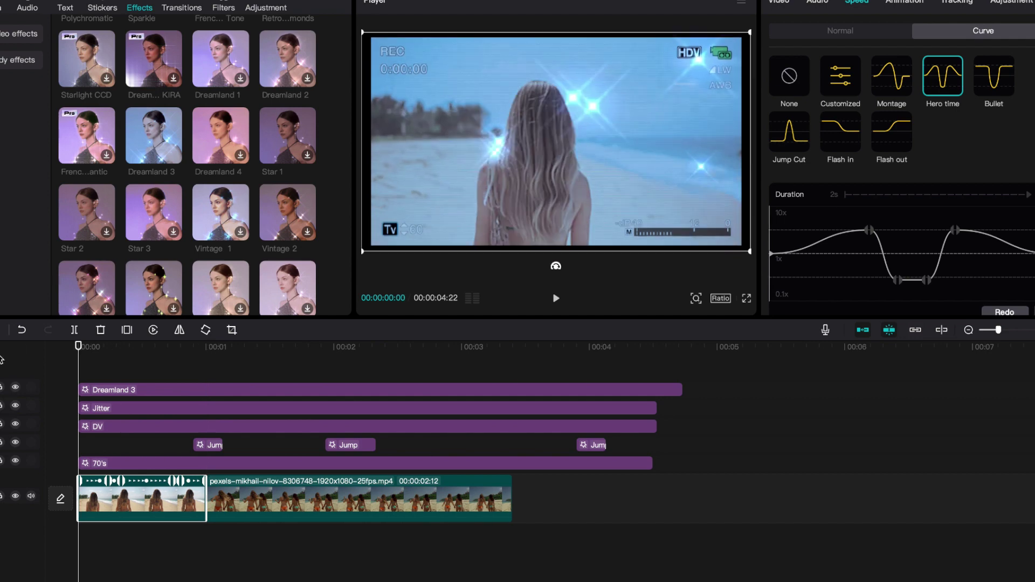
{"action": "key", "text": "space"}
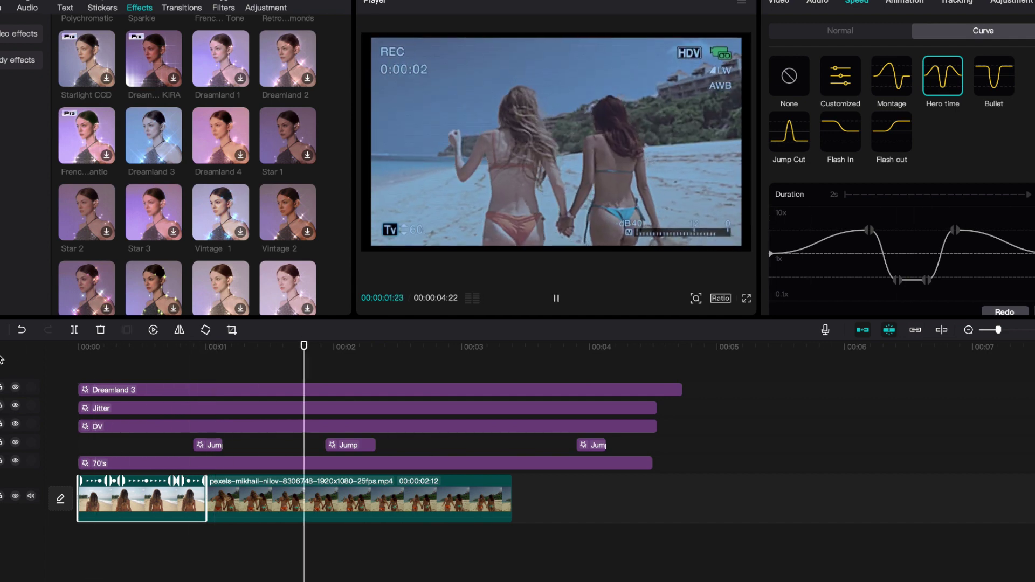
{"action": "key", "text": "space"}
- Inspect frames in the Hero time slow-motion dip, then swap to the Bullet curve
{"action": "mouse_move", "coordinate": [978, 258]}
{"action": "left_mouse_down"}
{"action": "mouse_move", "coordinate": [977, 248]}
{"action": "mouse_move", "coordinate": [951, 243]}
{"action": "mouse_move", "coordinate": [981, 239]}
{"action": "left_mouse_up"}
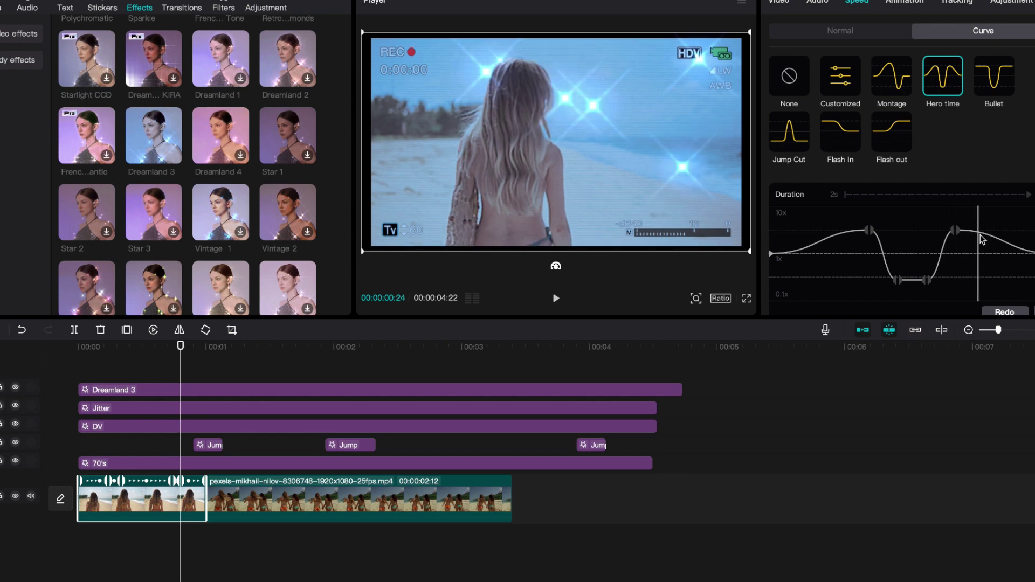
{"action": "left_click", "coordinate": [927, 281]}
{"action": "key", "text": "Right"}
{"action": "key", "text": "Right"}
{"action": "key", "text": "Right"}
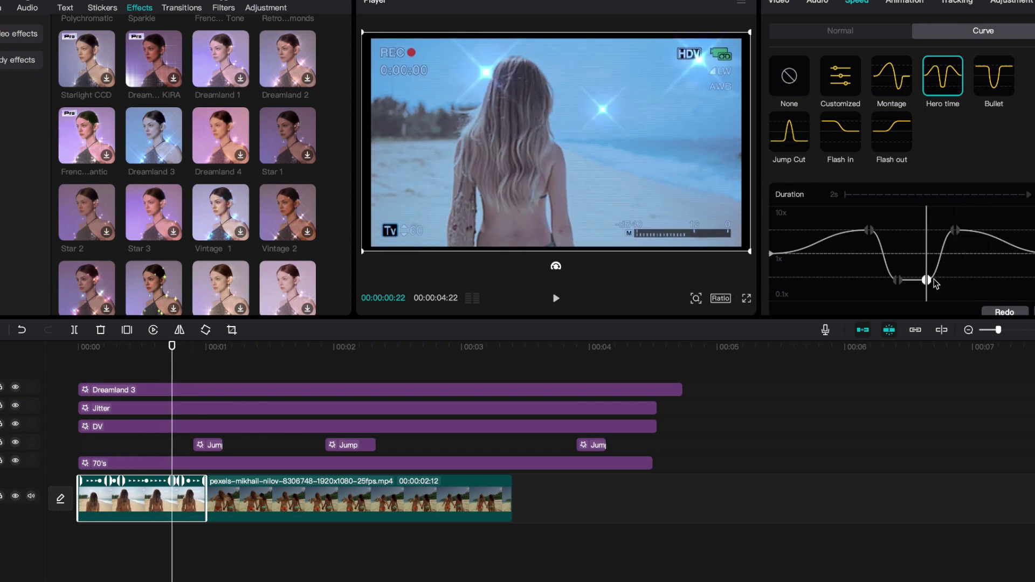
{"action": "left_click", "coordinate": [928, 283]}
{"action": "left_click", "coordinate": [957, 280]}
{"action": "left_click", "coordinate": [997, 82]}
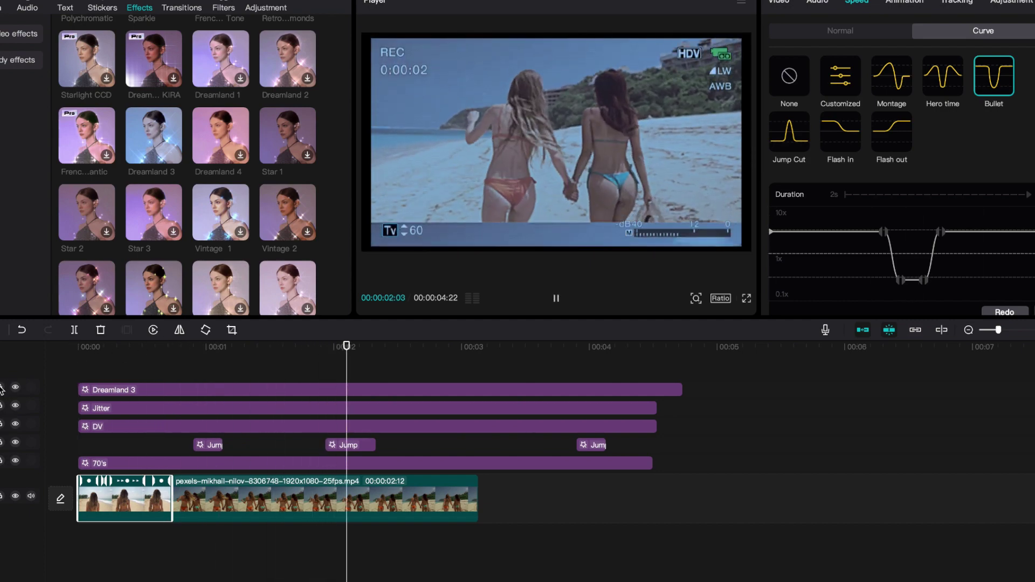
{"action": "key", "text": "space"}
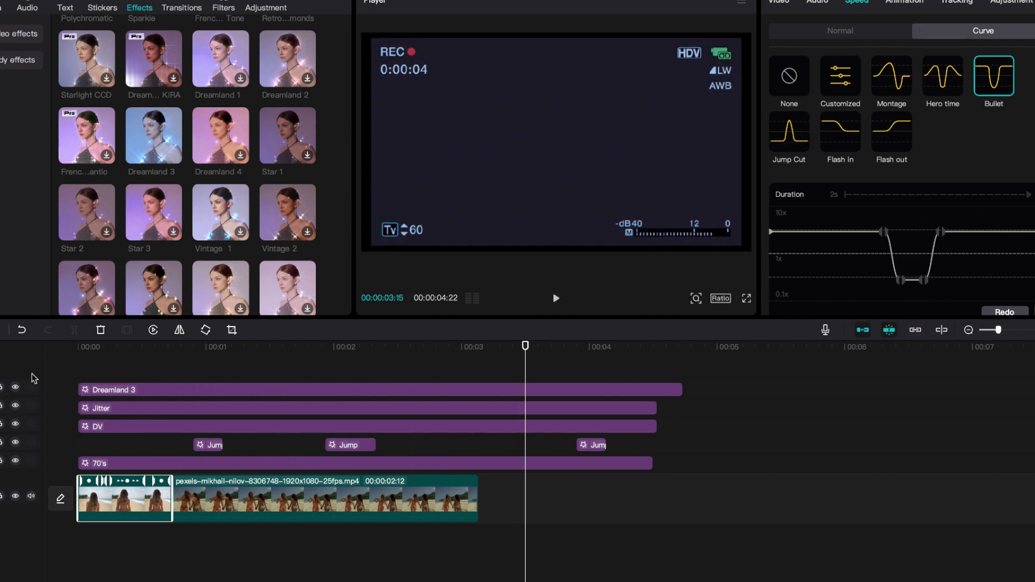
{"action": "left_click", "coordinate": [116, 350]}
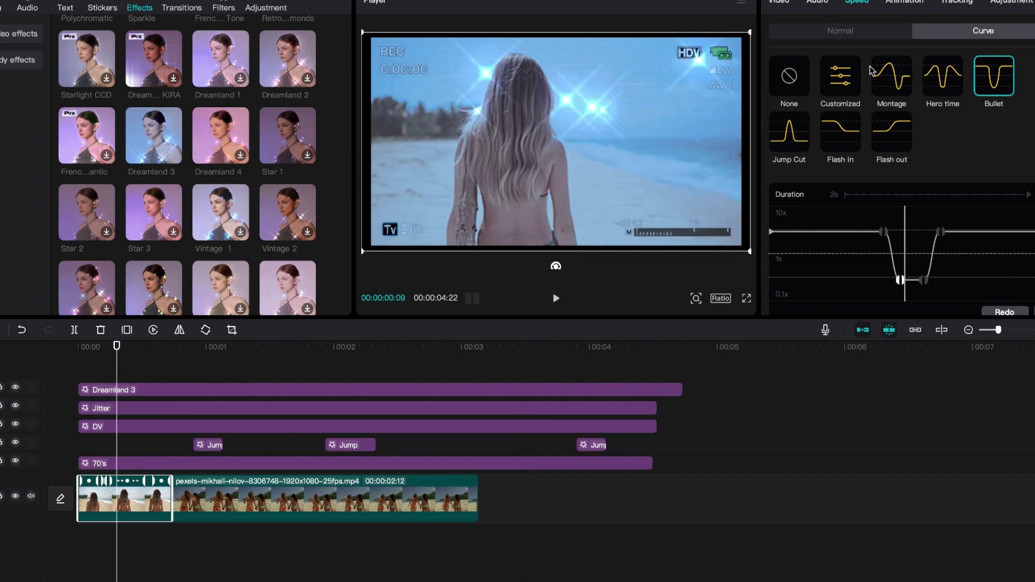
- Switch the clip to the Montage speed curve and play it from the start
{"action": "left_click", "coordinate": [905, 81]}
{"action": "left_click", "coordinate": [108, 349]}
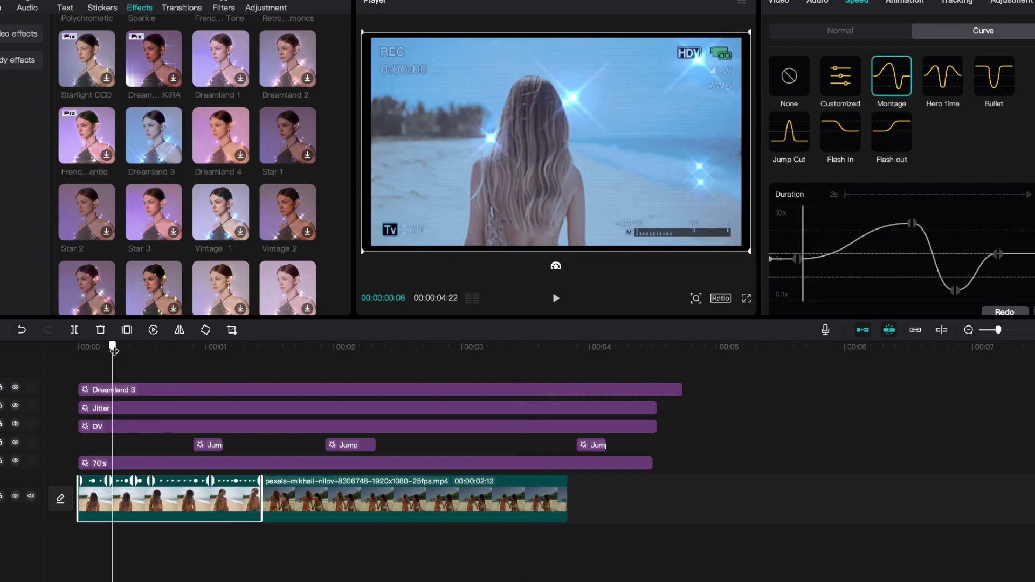
{"action": "key", "text": "space"}
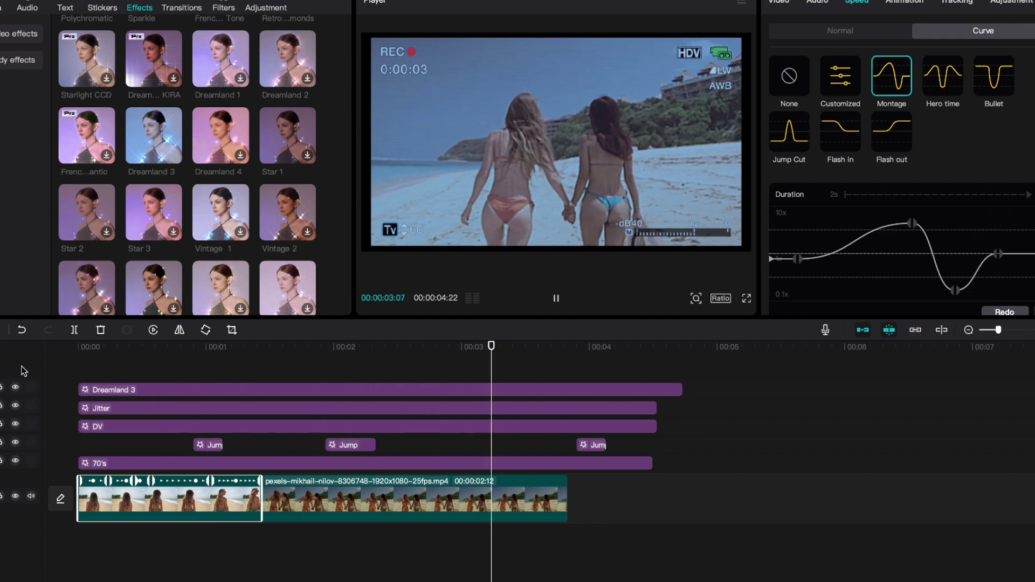
{"action": "key", "text": "space"}
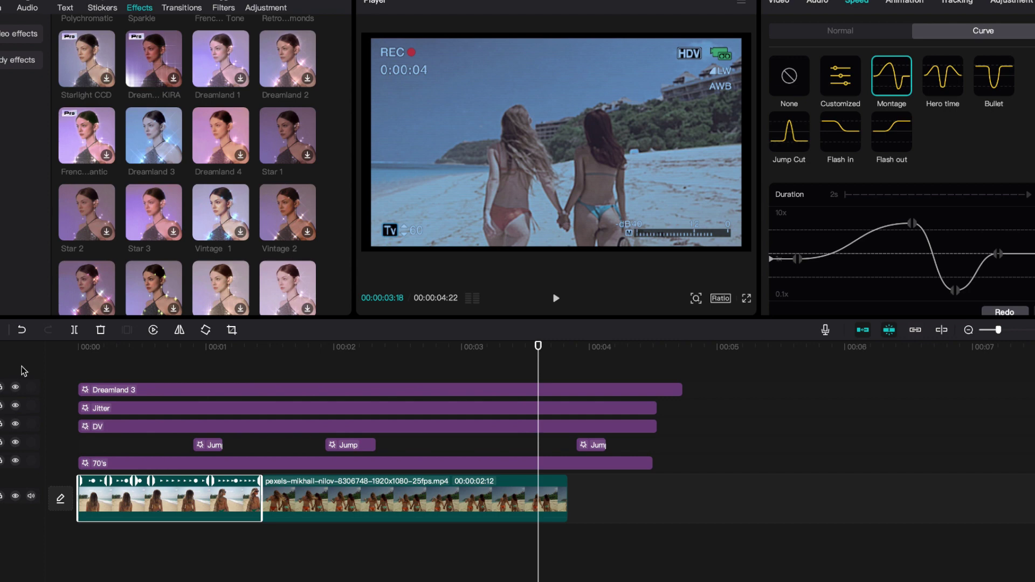
{"action": "left_click_drag", "start_coordinate": [96, 353], "coordinate": [235, 377]}
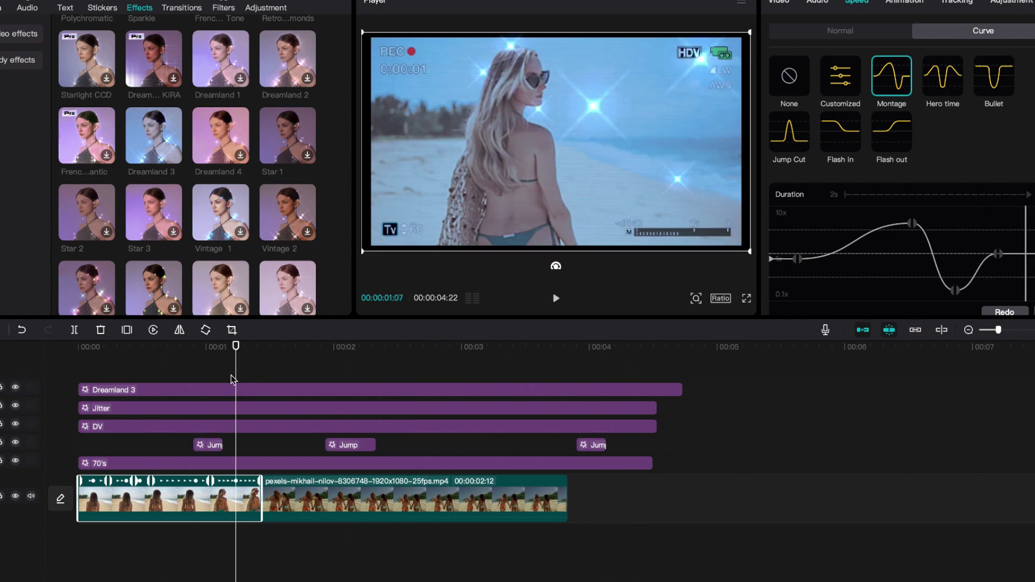
- Preview an invisibility-style effect, then Cold Lab, Ethereal, Magic, Purple Mist and Bats, adding none
{"action": "scroll", "coordinate": [227, 188], "scroll_direction": "up", "scroll_amount": 10}
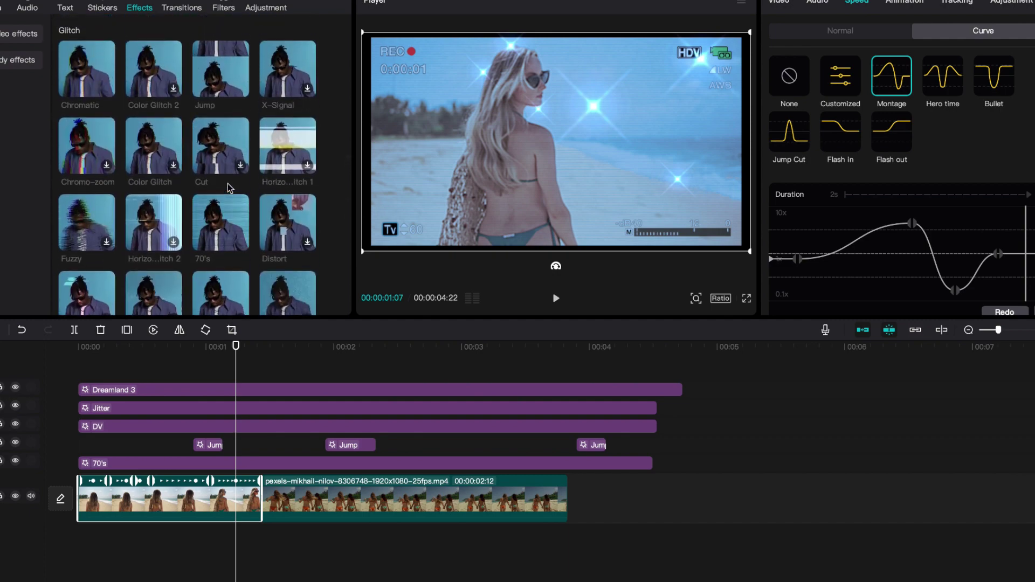
{"action": "scroll", "coordinate": [225, 189], "scroll_direction": "down", "scroll_amount": 5}
{"action": "scroll", "coordinate": [225, 188], "scroll_direction": "down", "scroll_amount": 8}
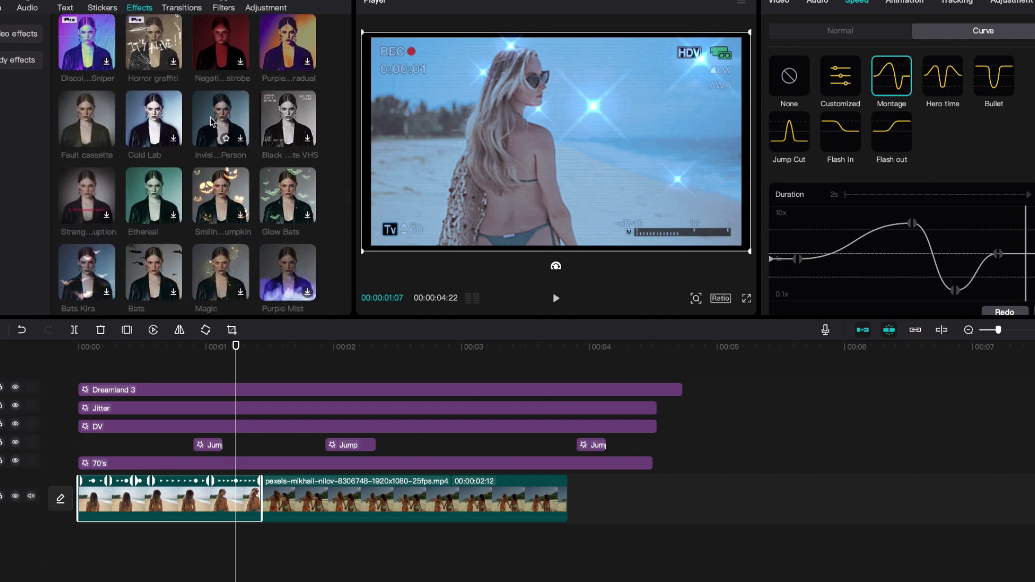
{"action": "left_click", "coordinate": [208, 117]}
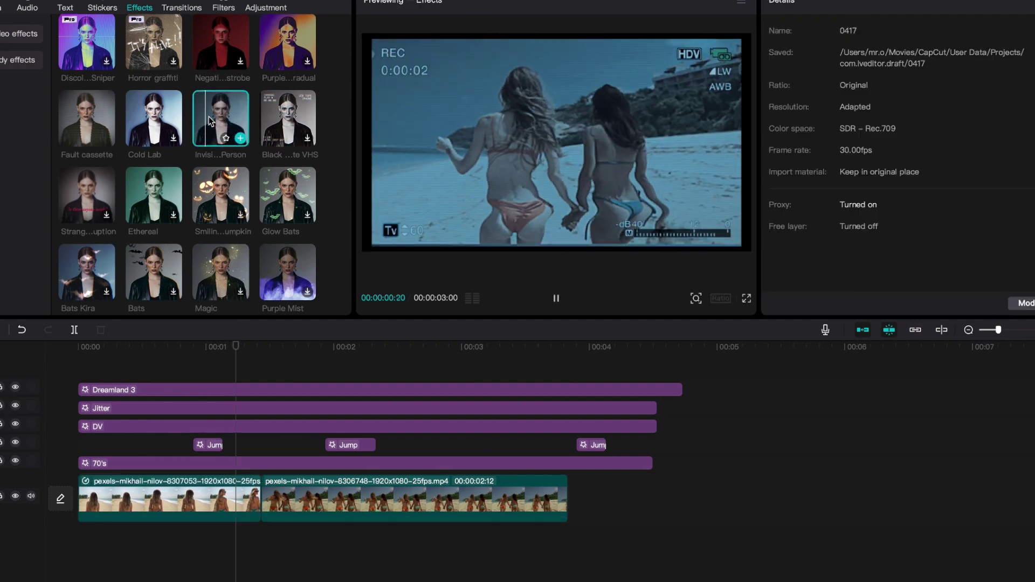
{"action": "left_click", "coordinate": [137, 118]}
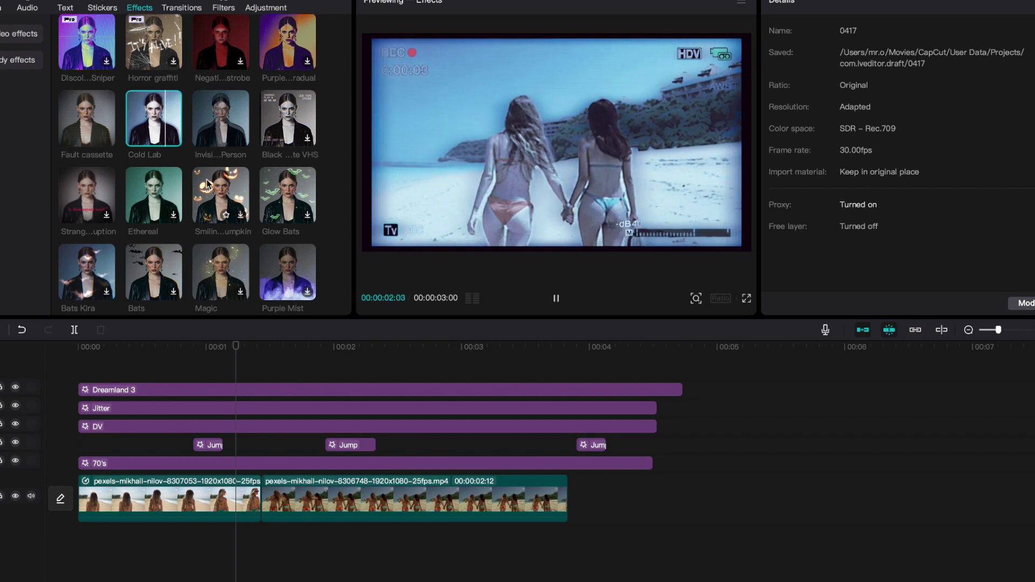
{"action": "left_click", "coordinate": [159, 188]}
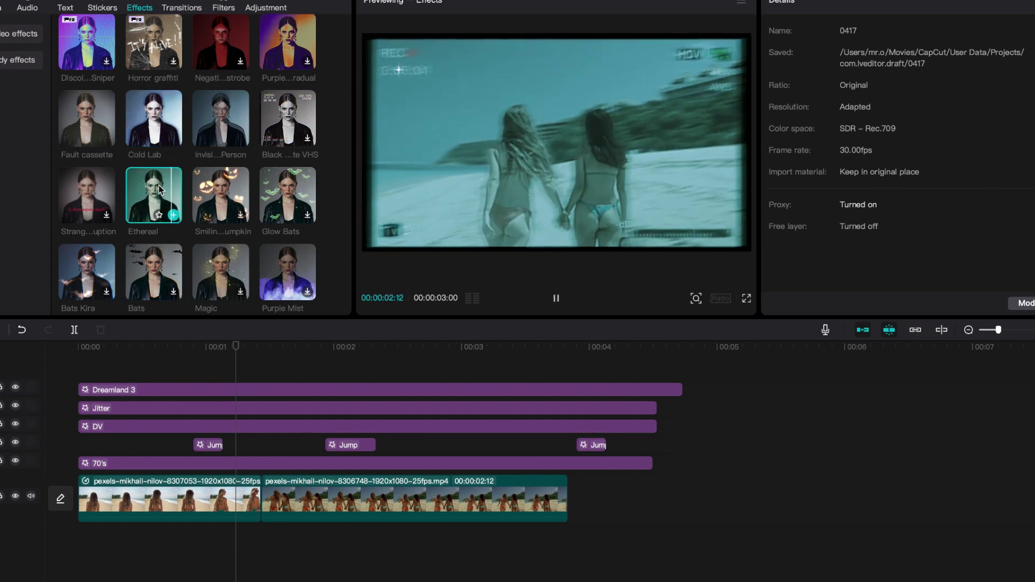
{"action": "left_click", "coordinate": [227, 268]}
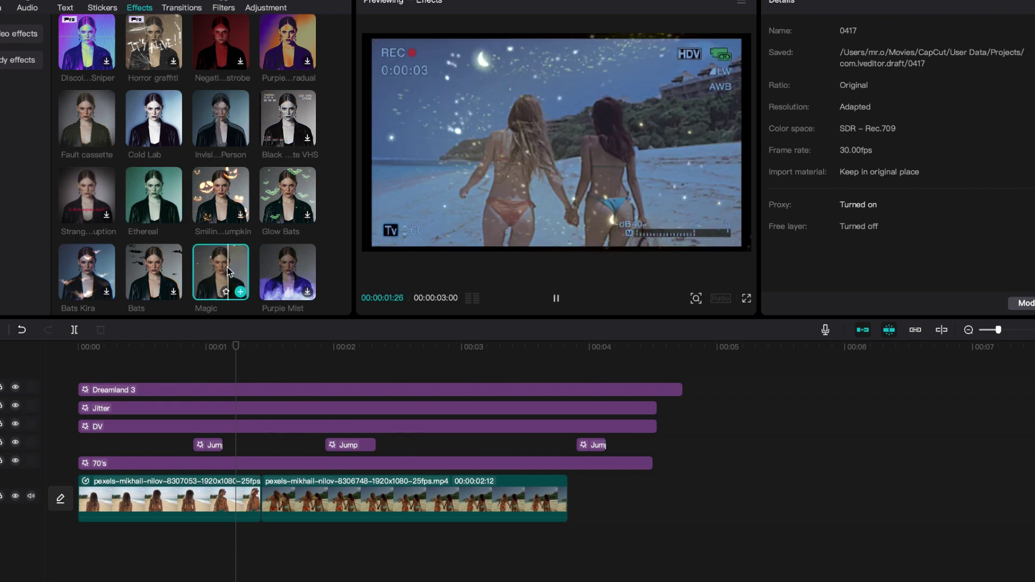
{"action": "left_click", "coordinate": [282, 272]}
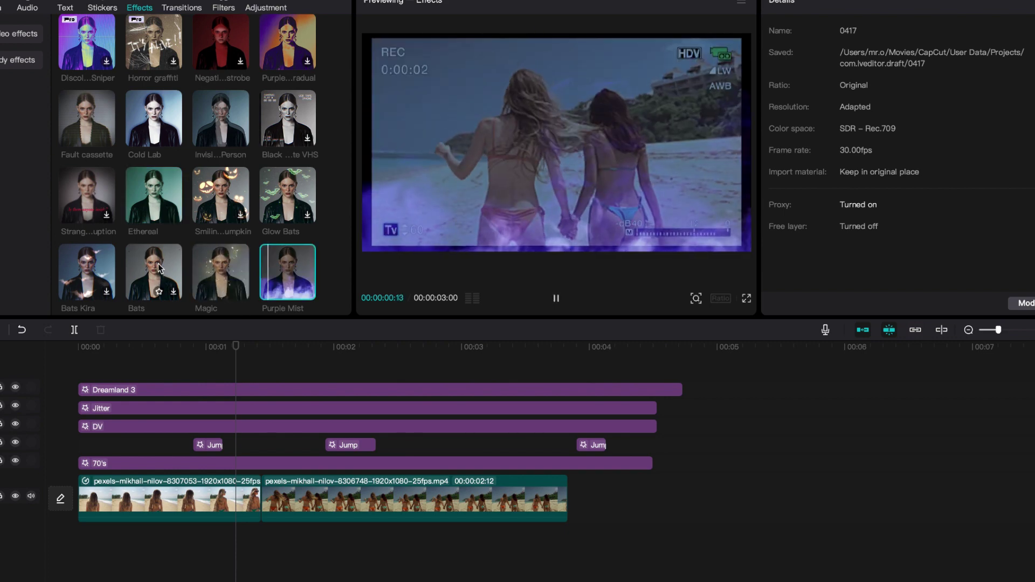
{"action": "left_click", "coordinate": [154, 262]}
{"action": "scroll", "coordinate": [152, 166], "scroll_direction": "down", "scroll_amount": 10}
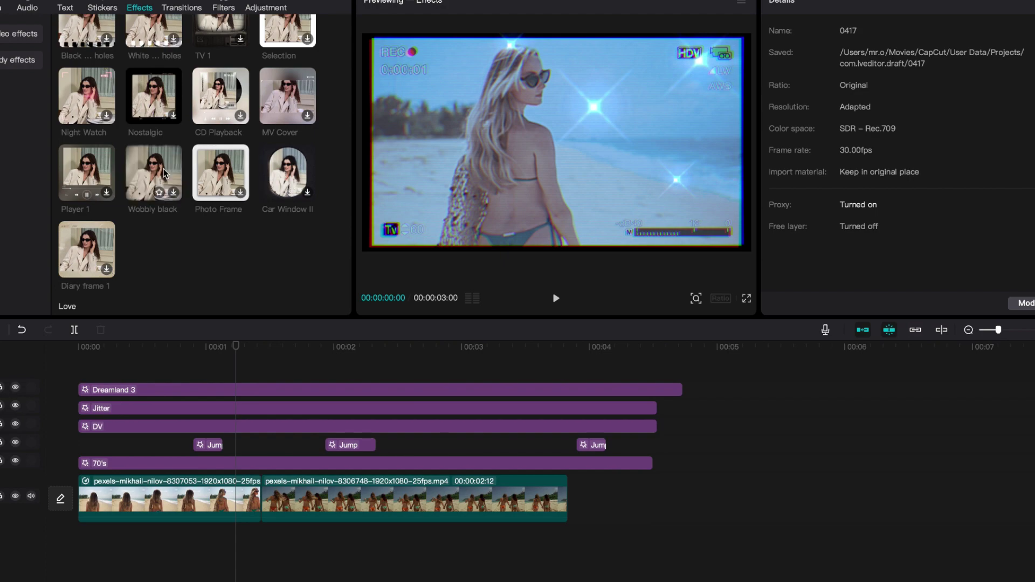
{"action": "left_click", "coordinate": [142, 155]}
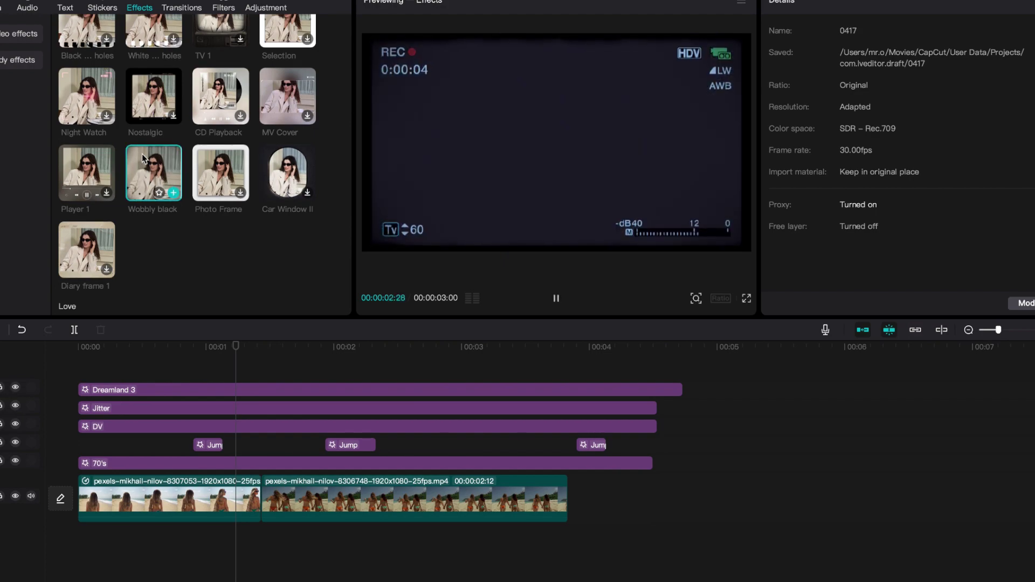
{"action": "left_click", "coordinate": [93, 171]}
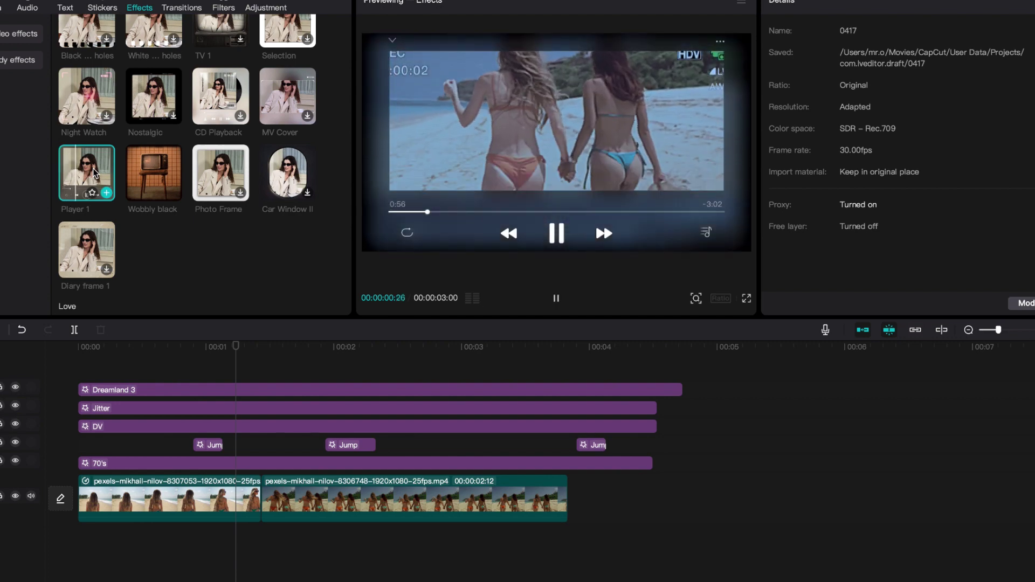